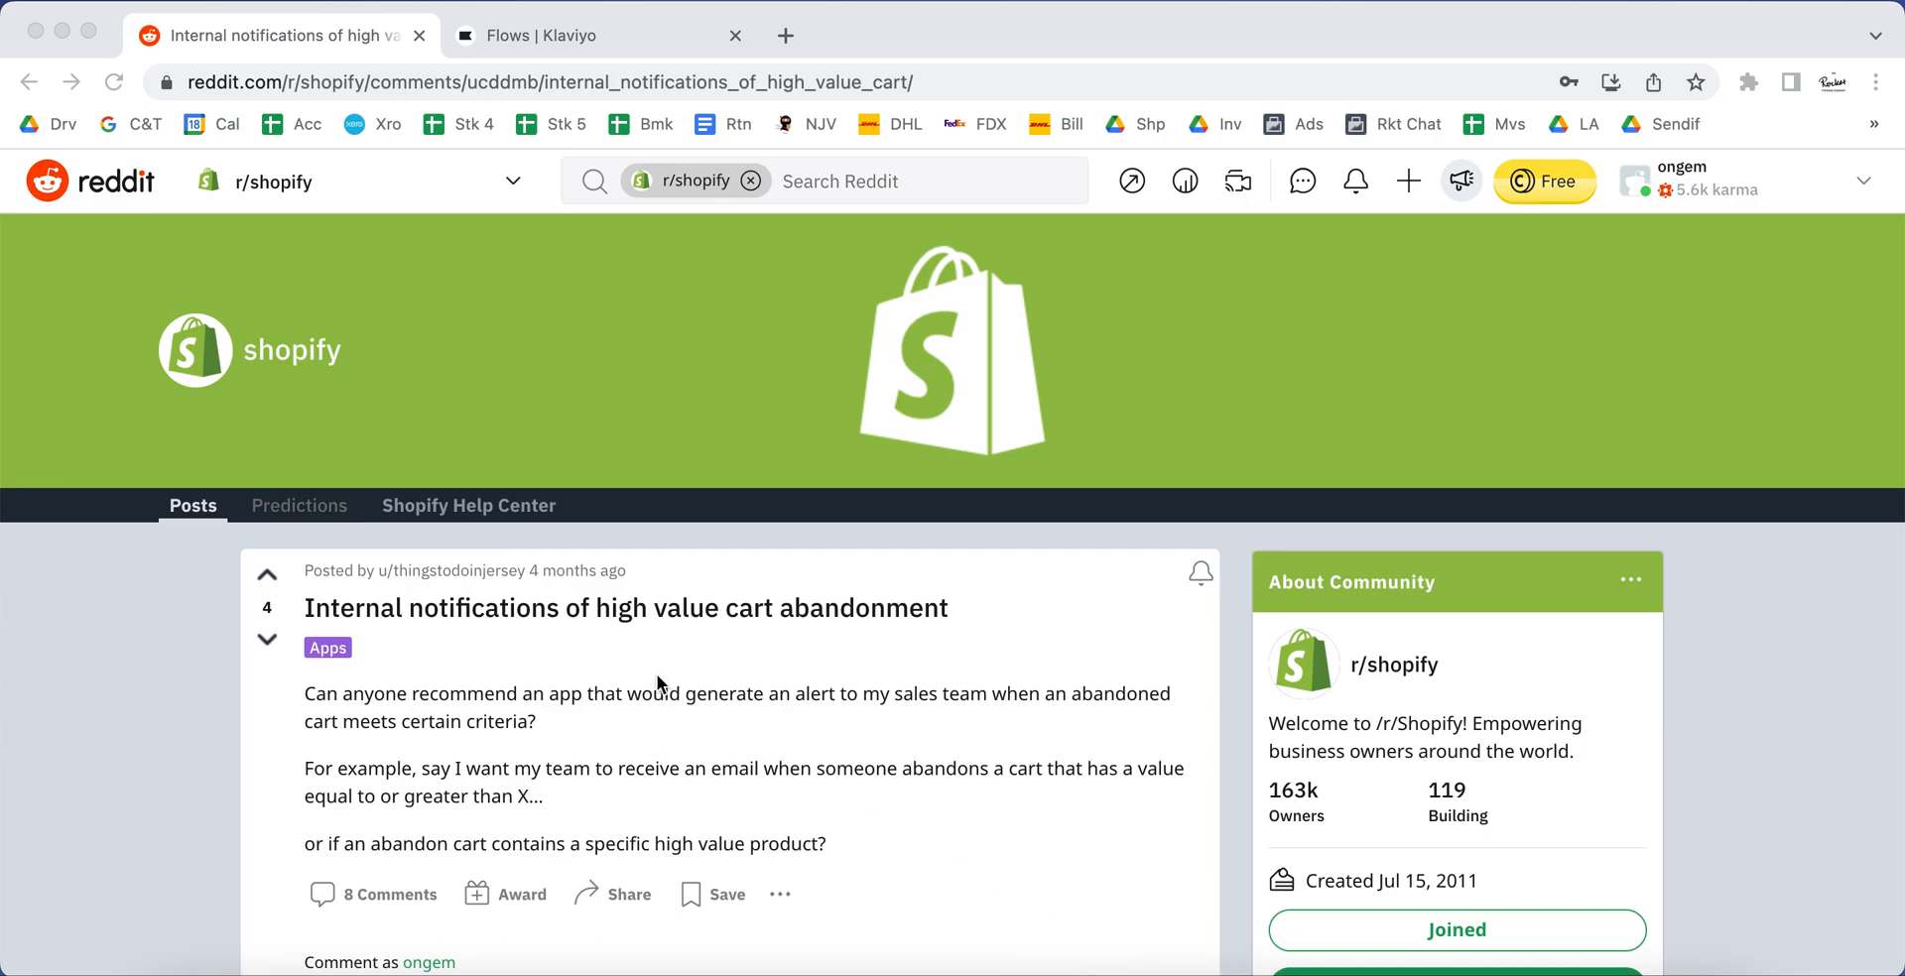
Step: Review the Reddit post's title and its example condition about the abandoned cart's value
left_click_drag(424, 608, 870, 614)
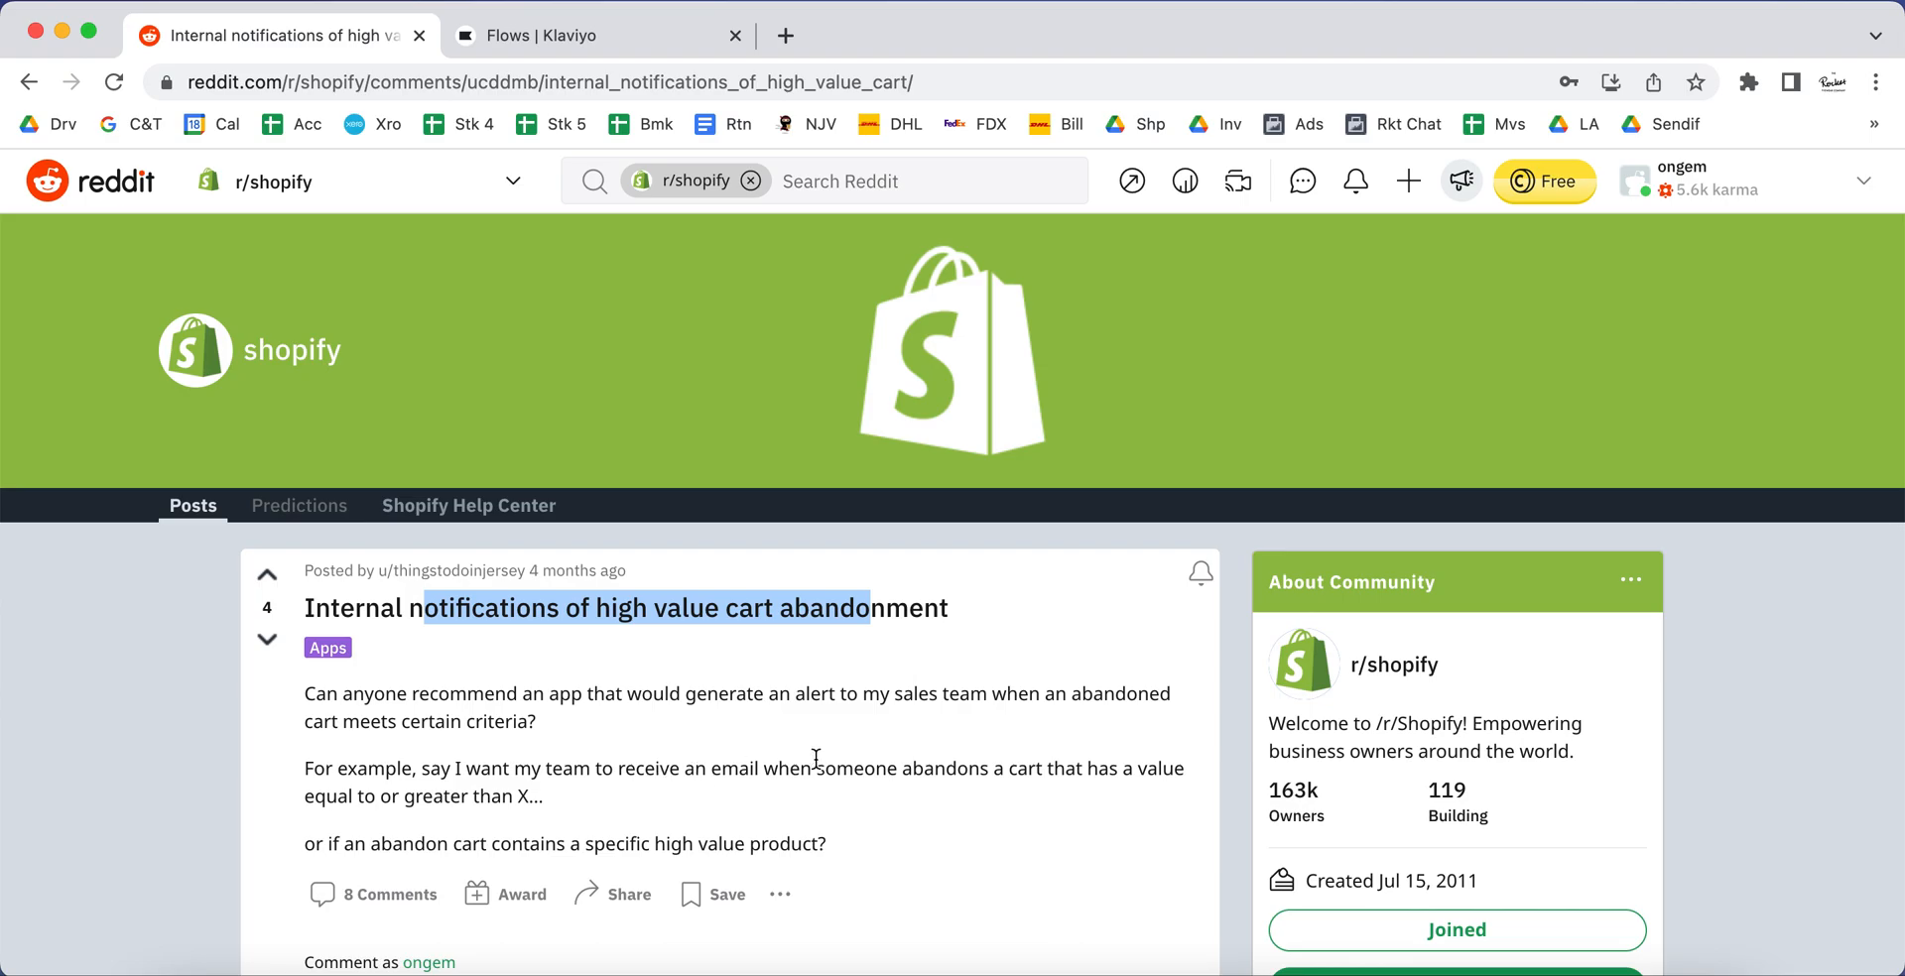
left_click_drag(451, 796, 544, 796)
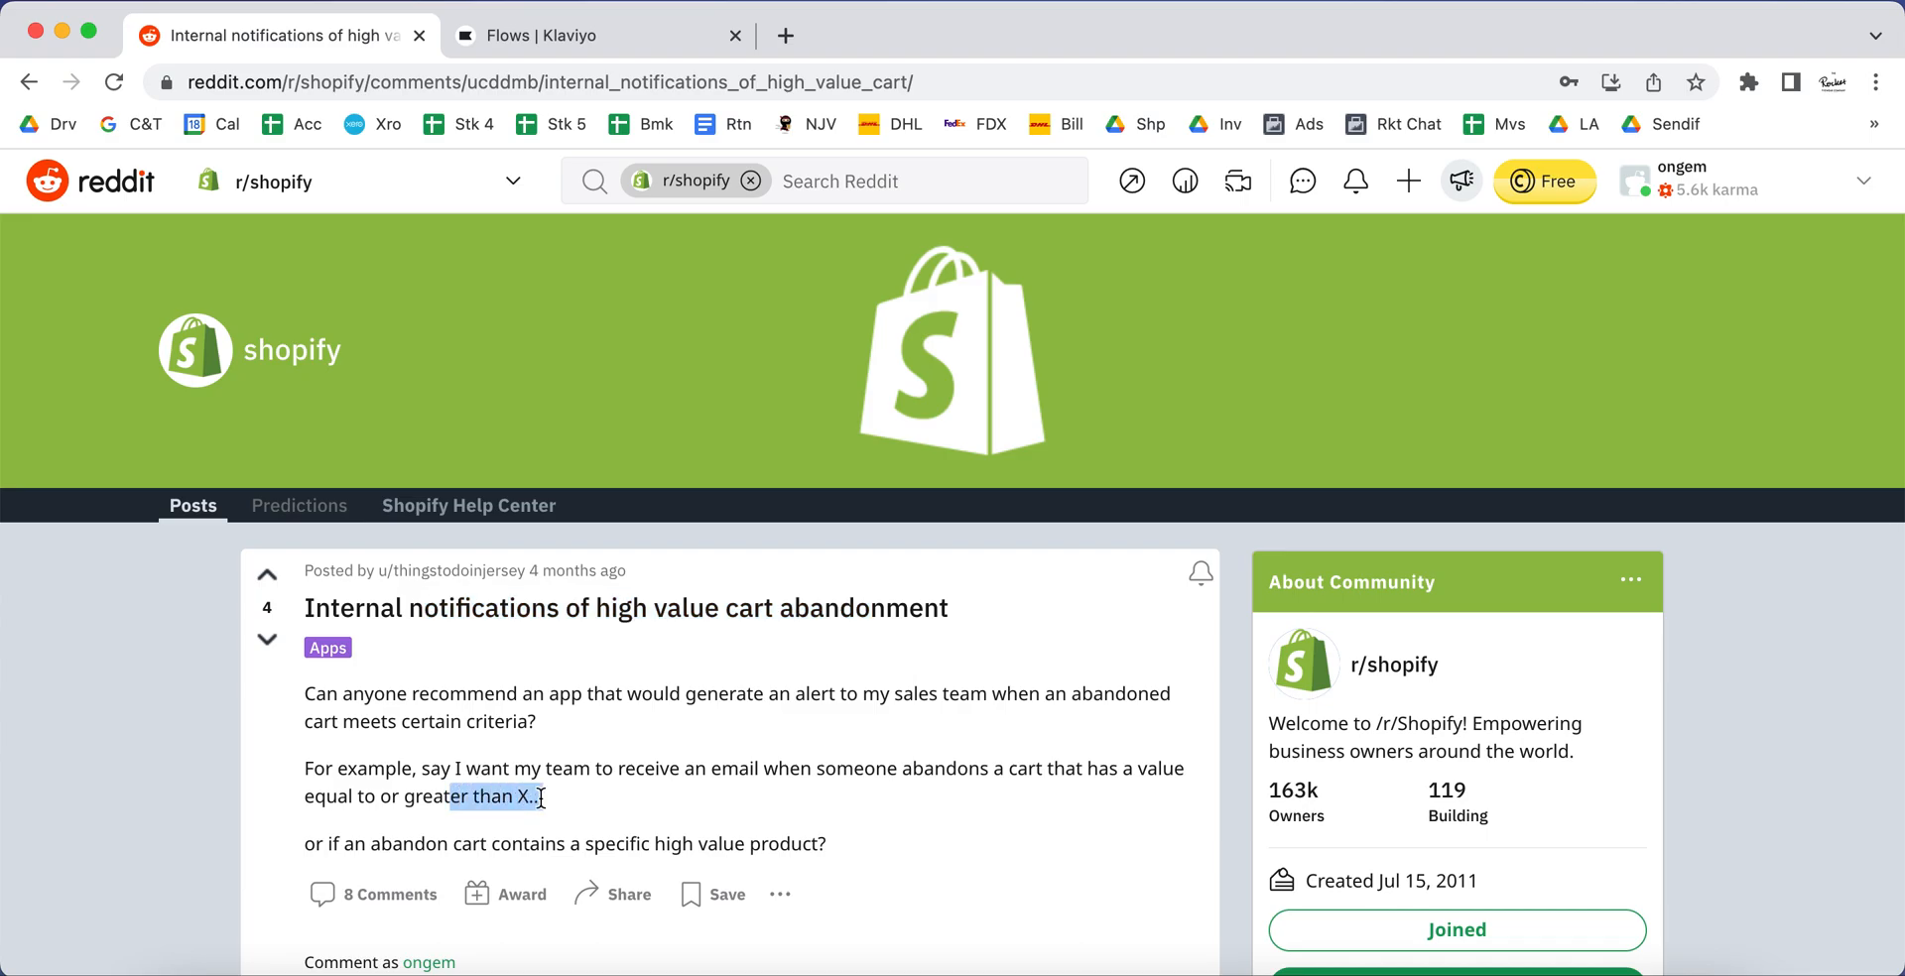
left_click(541, 797)
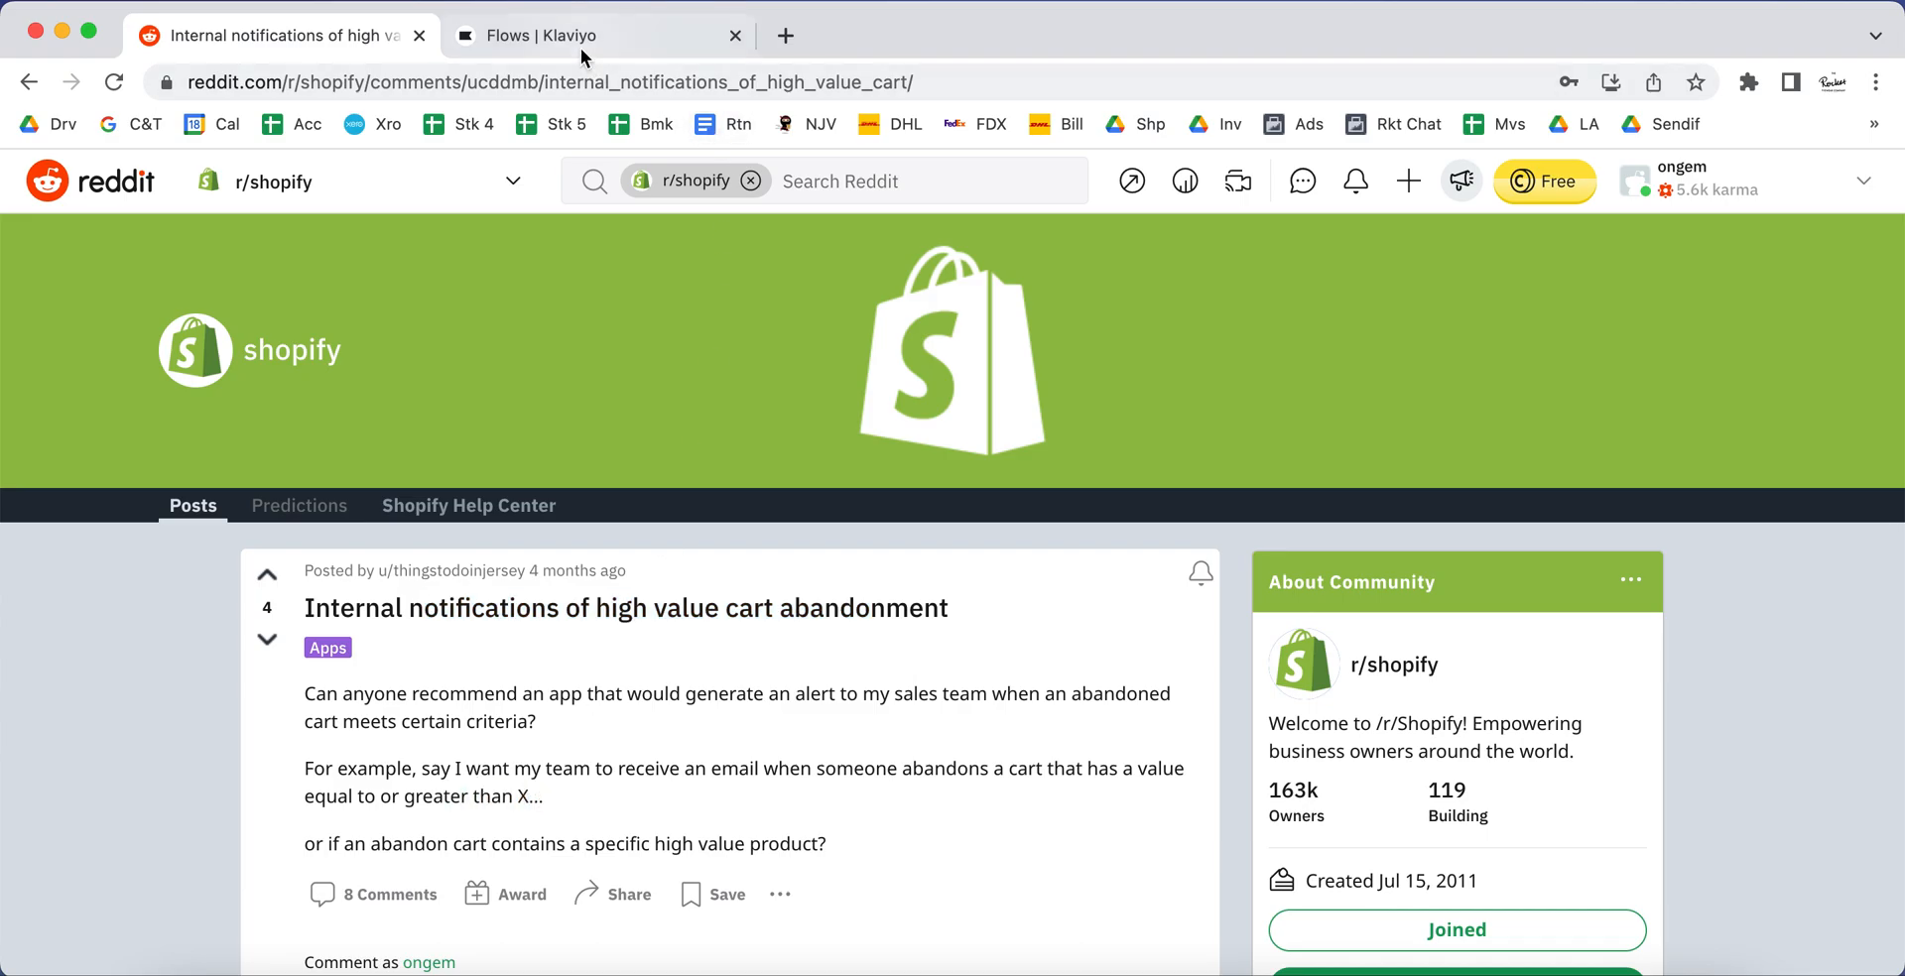
Step: Switch to Klaviyo and start creating a new flow from scratch
left_click(611, 32)
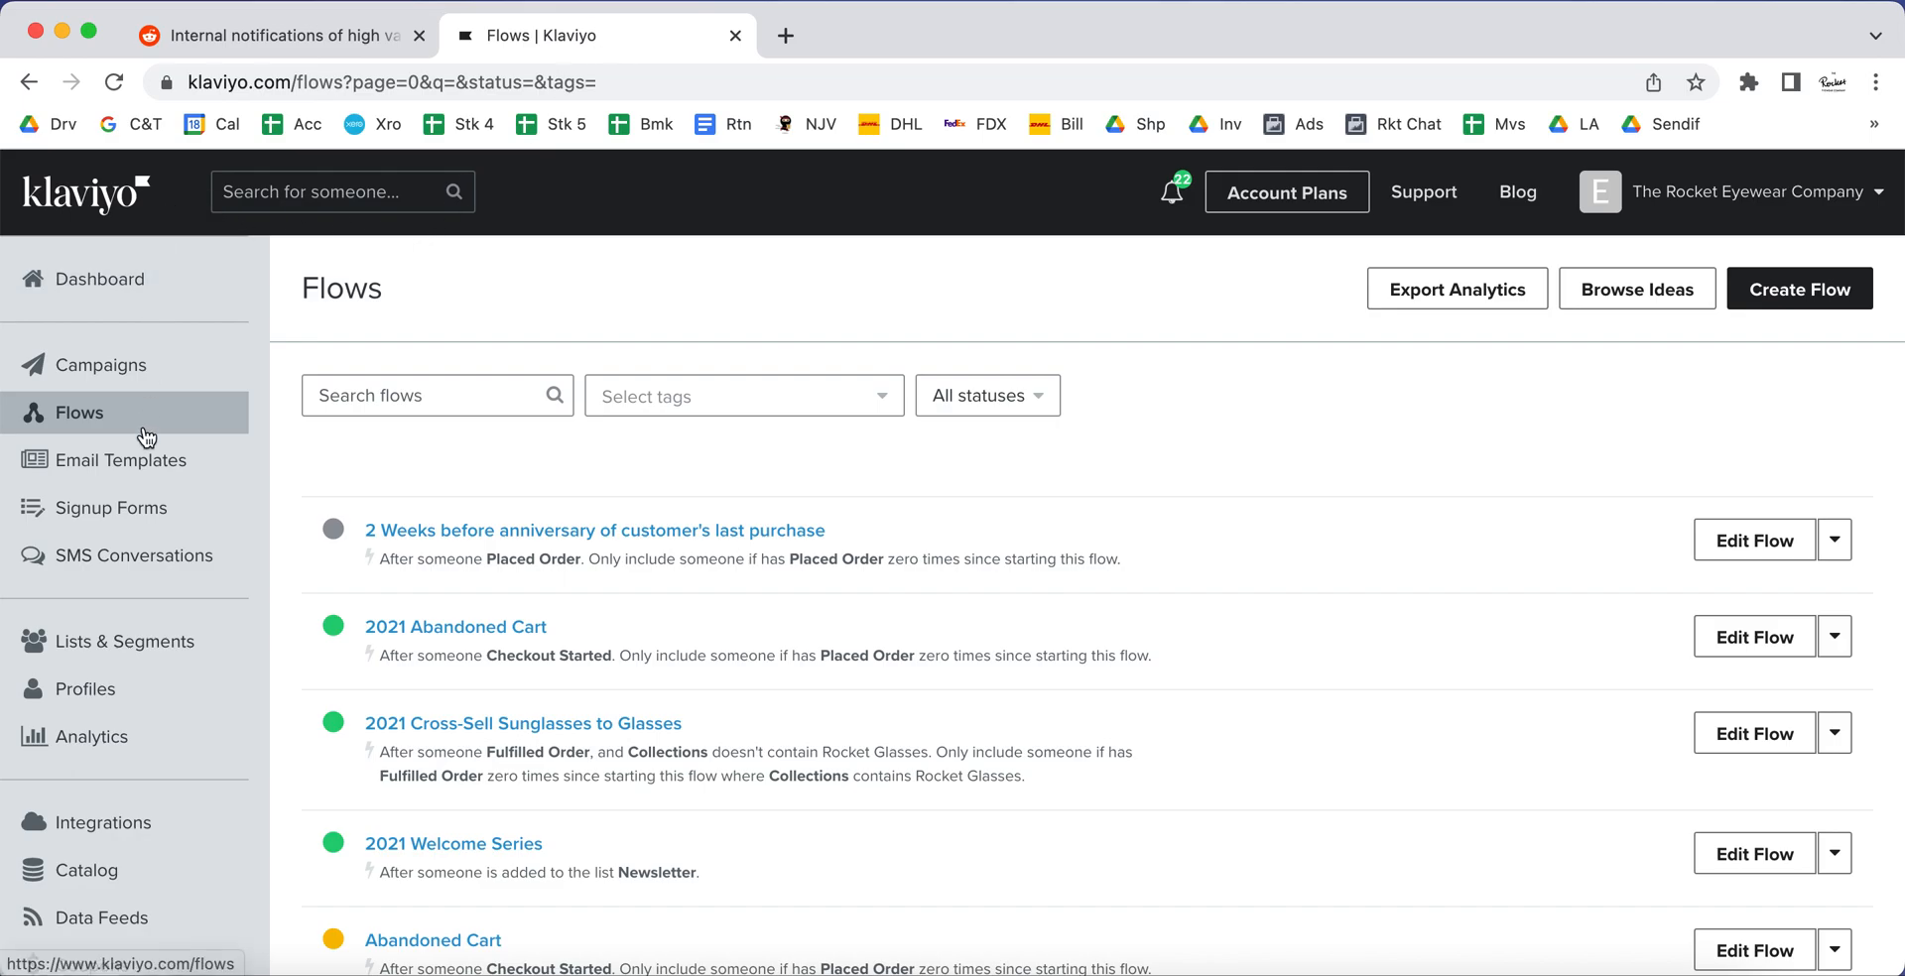
left_click(1806, 273)
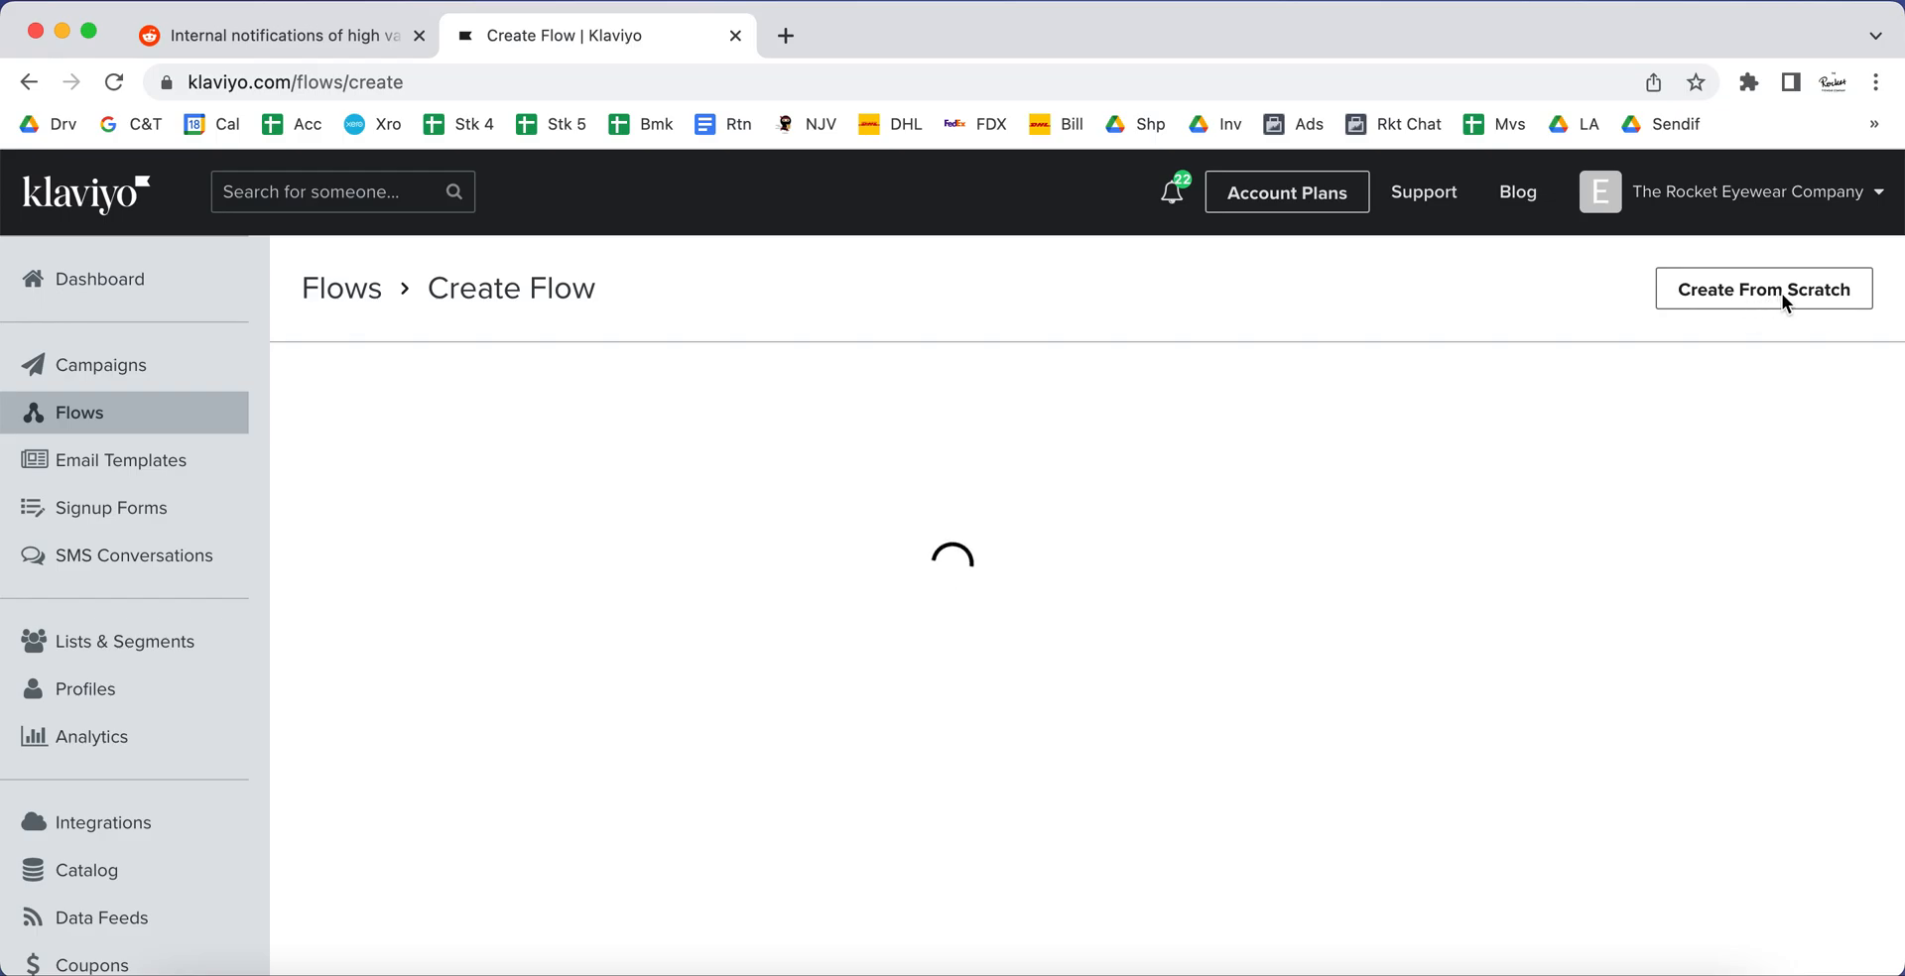
left_click(1774, 297)
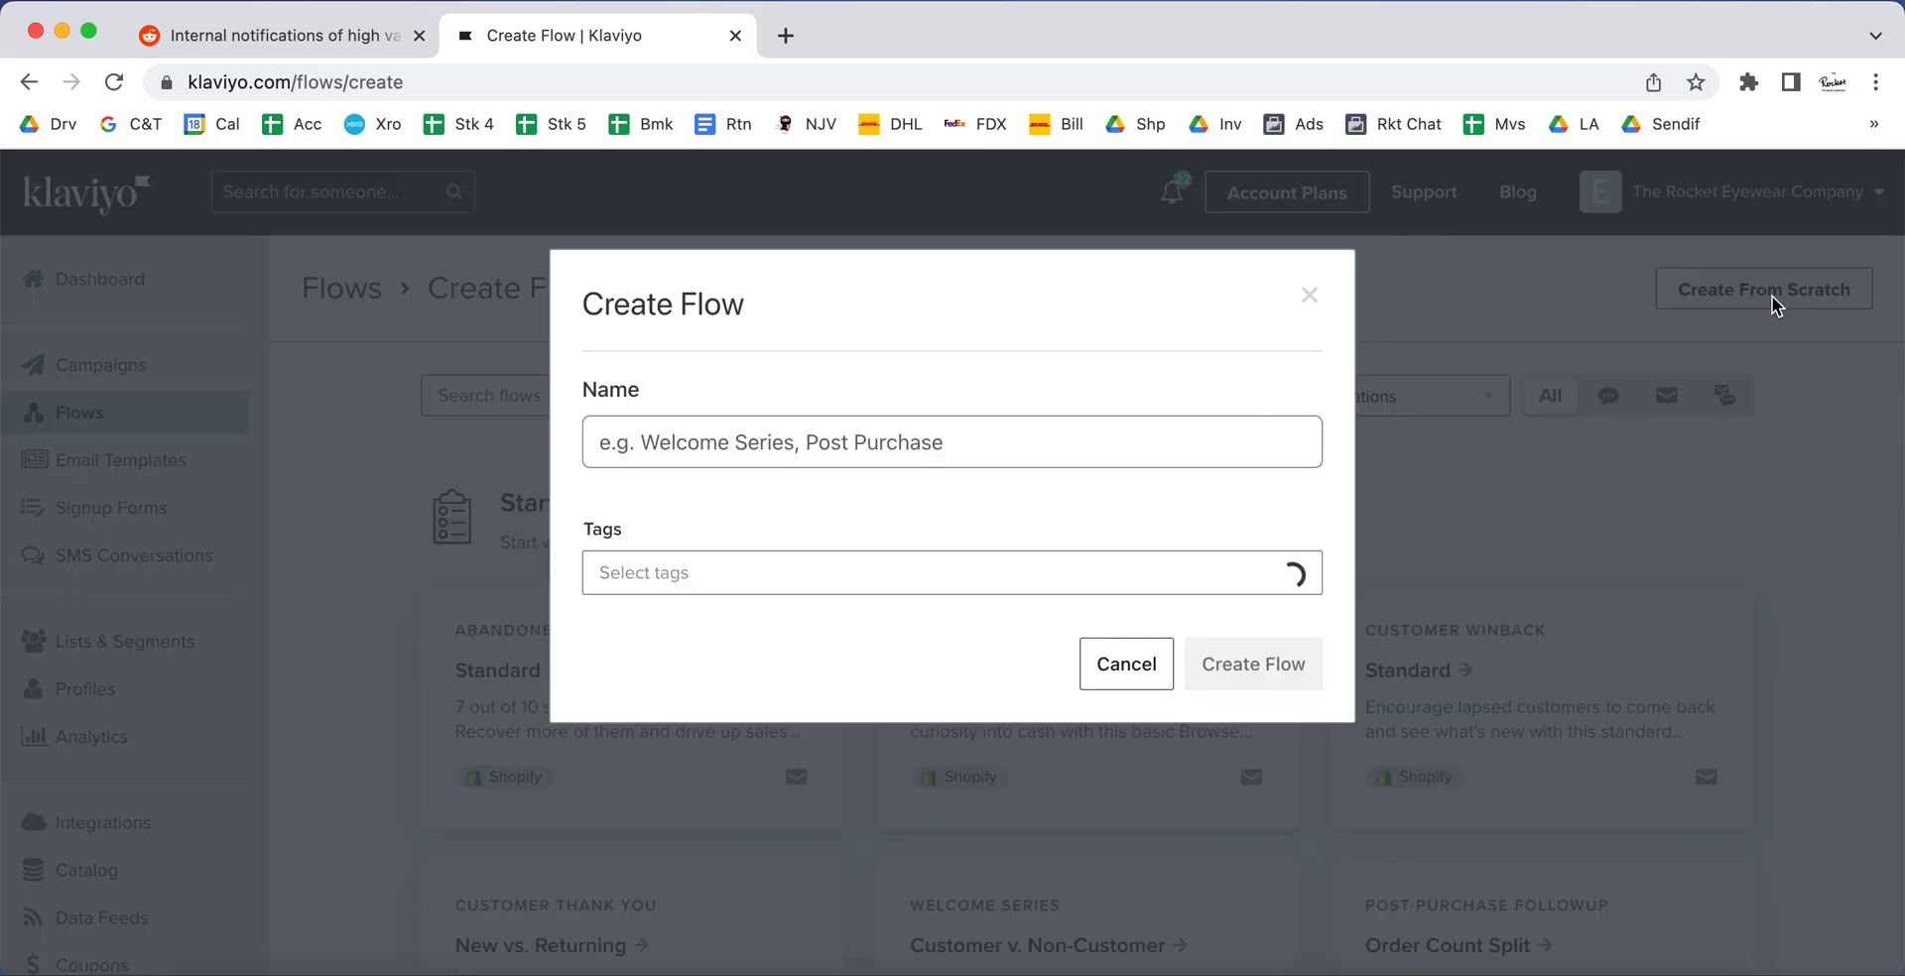
Step: Copy the Reddit post's title and create the flow named "Internal notifications of high value cart abandonment"
left_click(335, 35)
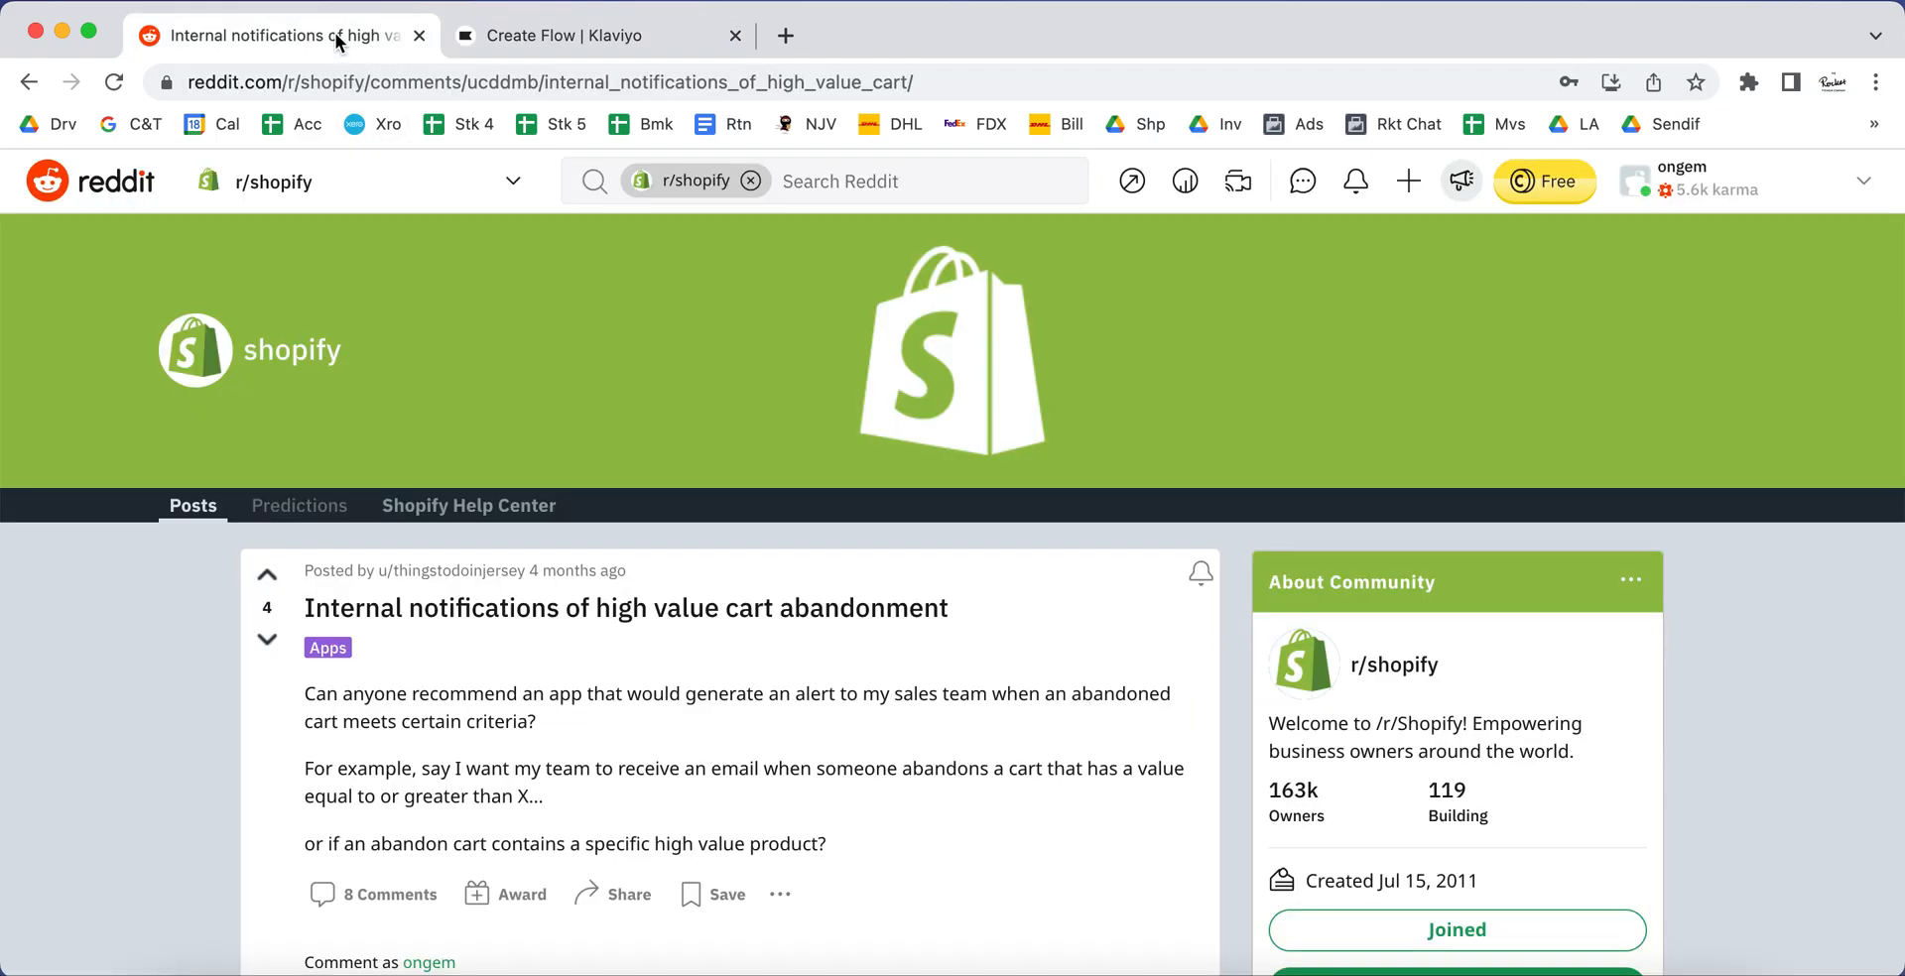
double_click(524, 603)
right_click(525, 599)
left_click(492, 606)
triple_click(492, 605)
key("super+c")
left_click(629, 37)
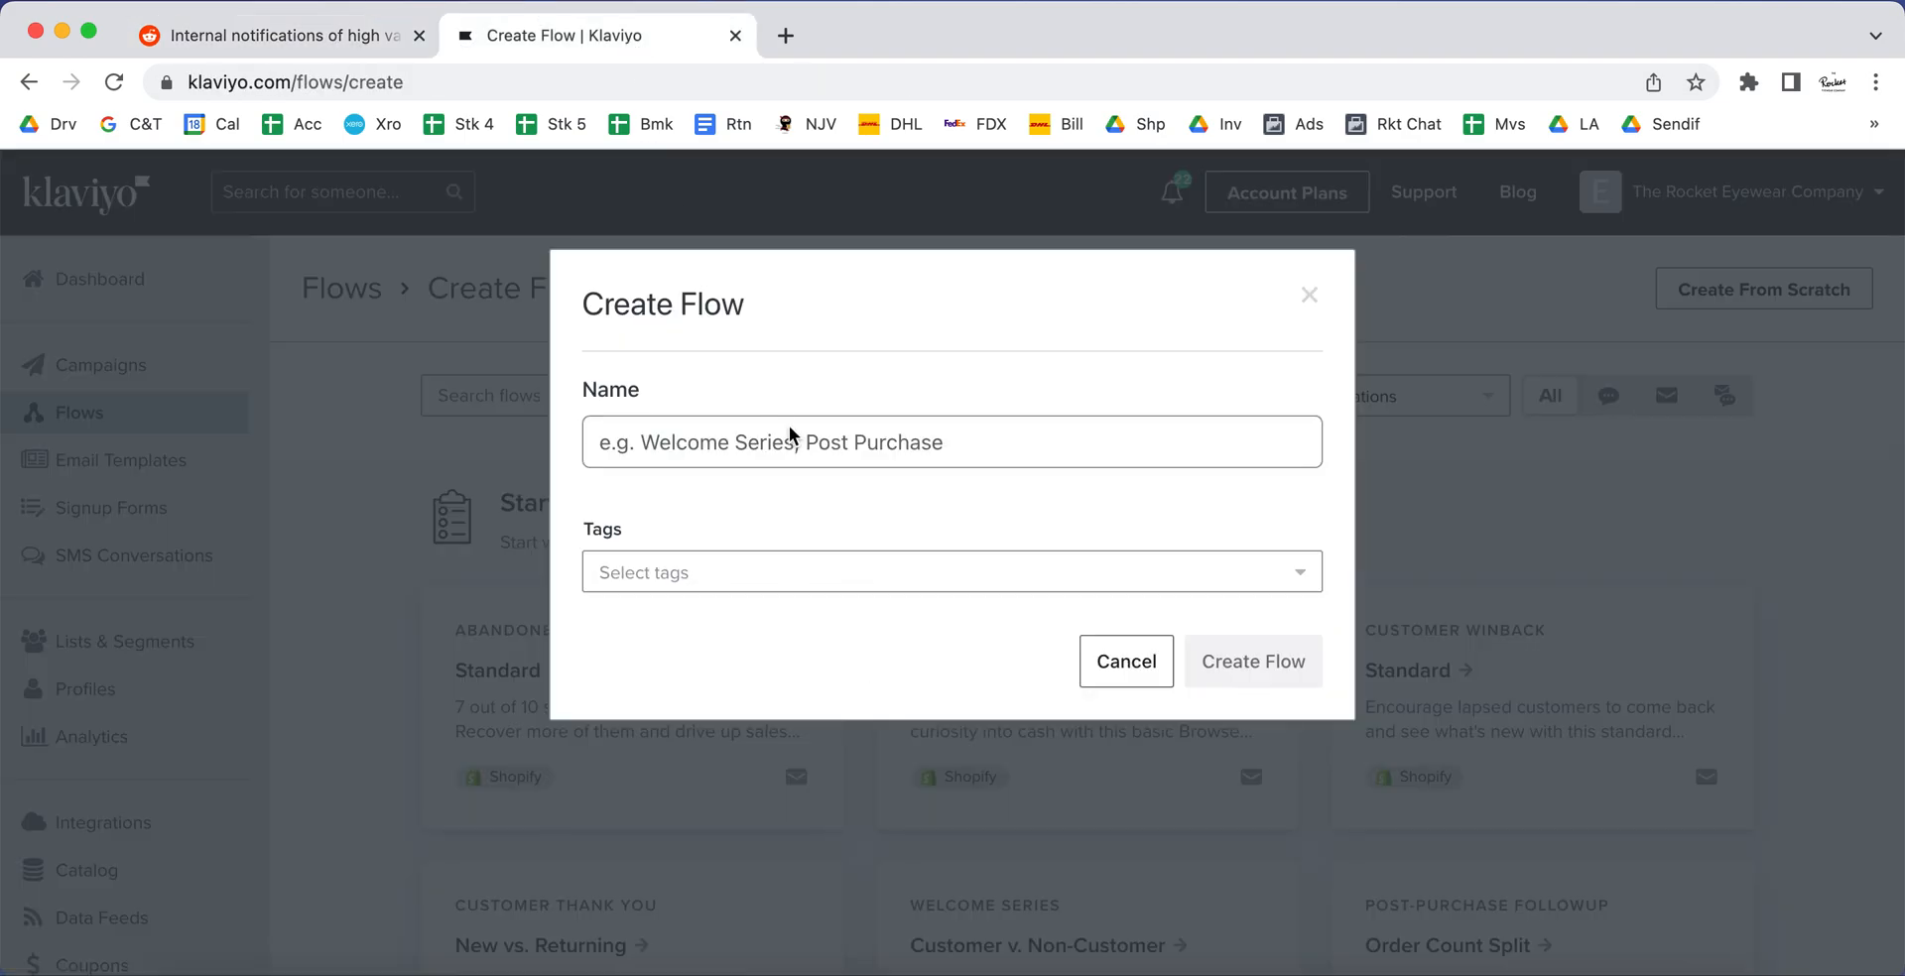
left_click(809, 447)
key("super+v")
left_click(1254, 663)
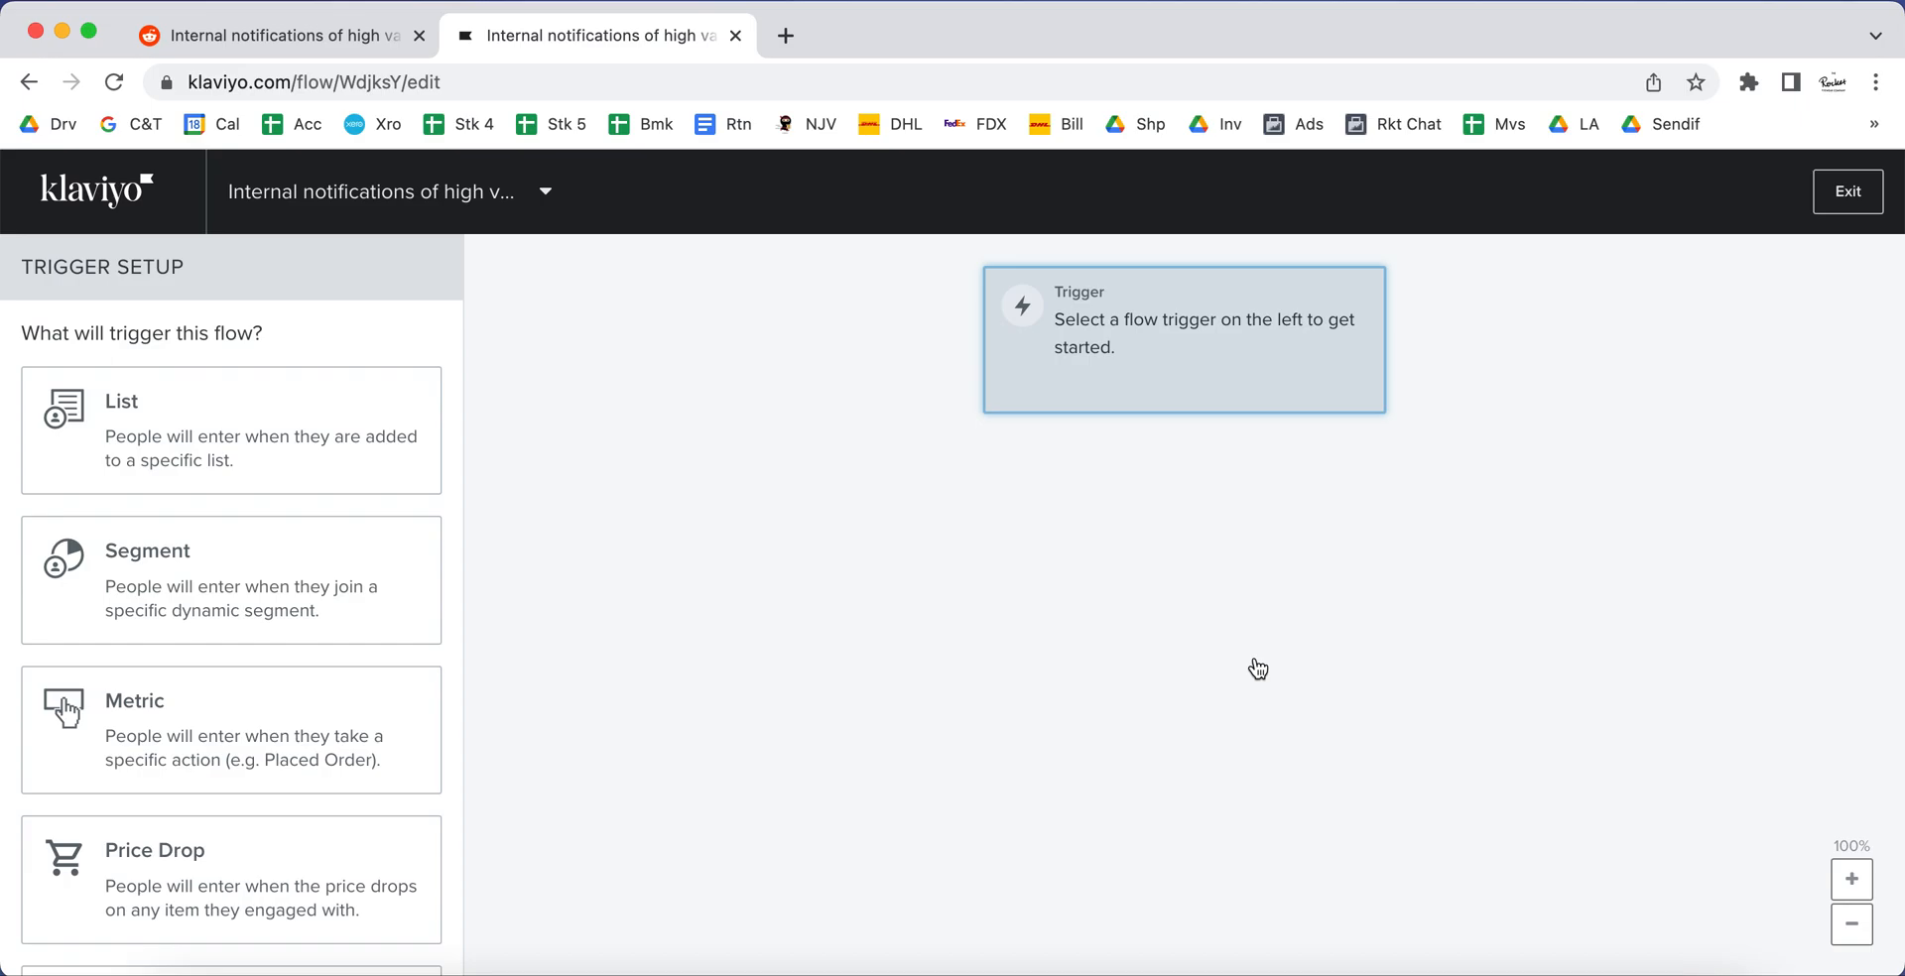
Step: Set the flow trigger to the Shopify metric Checkout Started
left_click(325, 742)
left_click(402, 521)
scroll(348, 668, "down", 2)
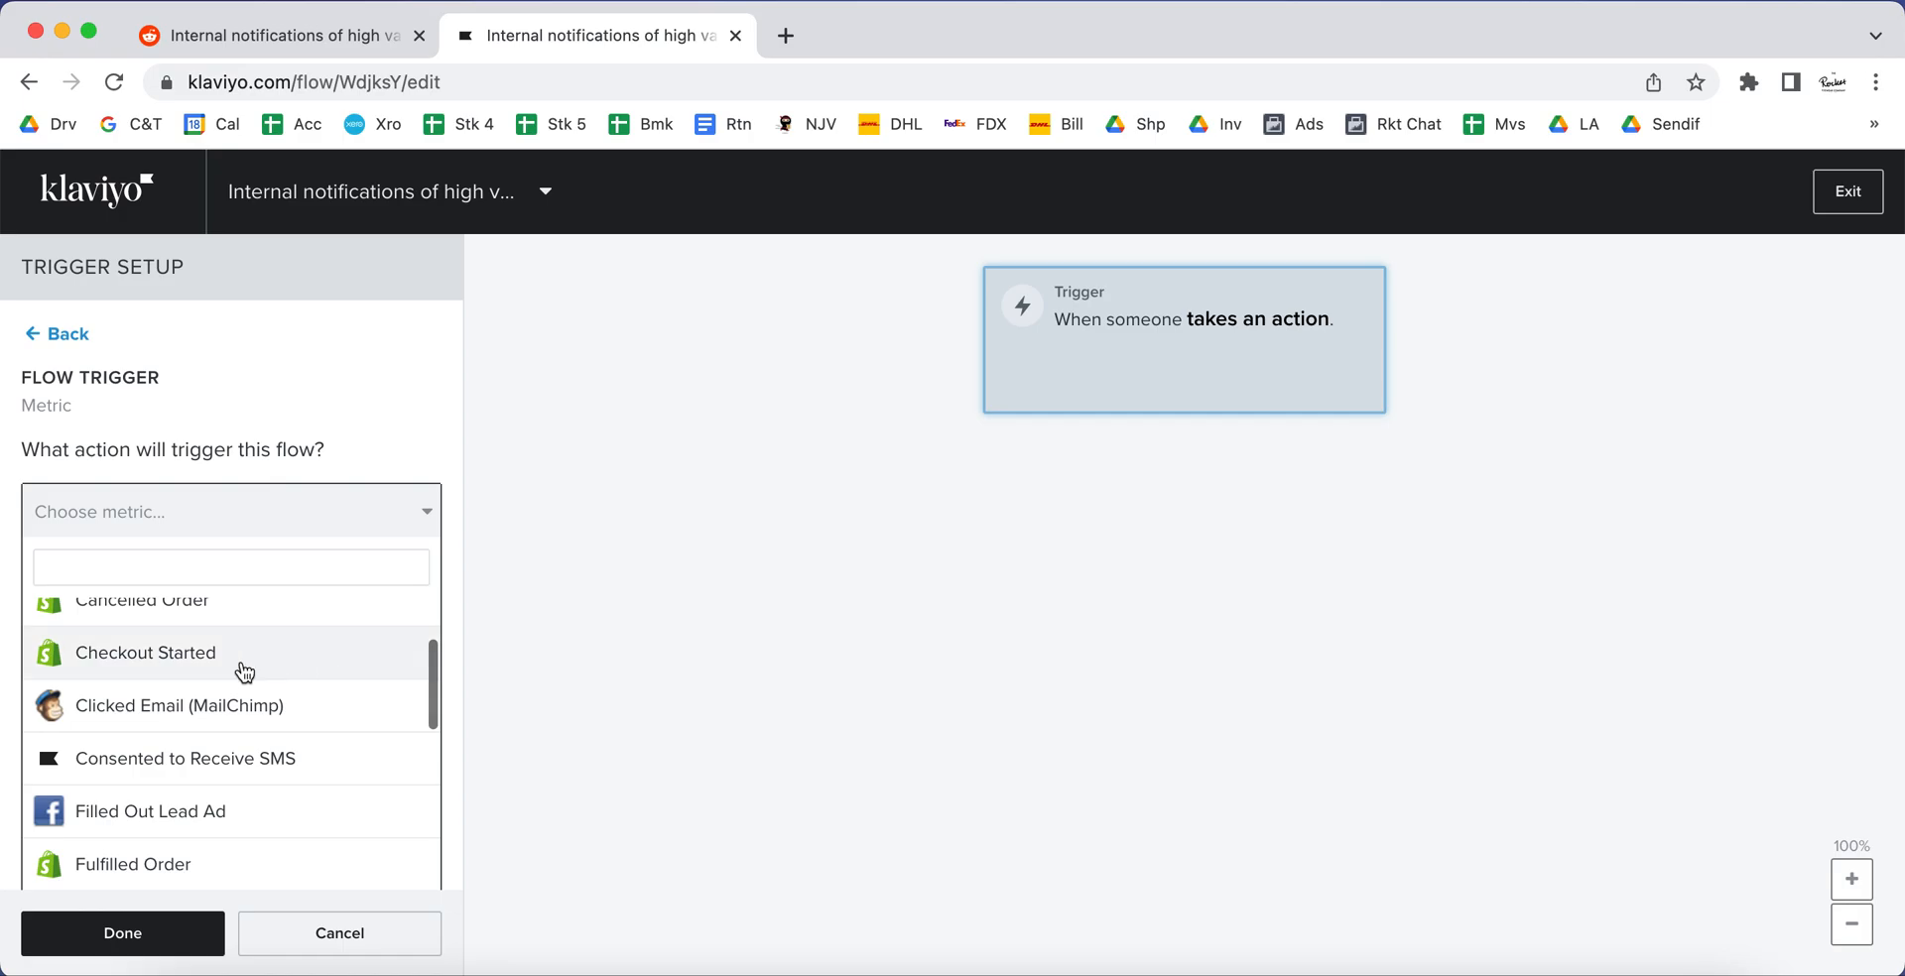
left_click(244, 673)
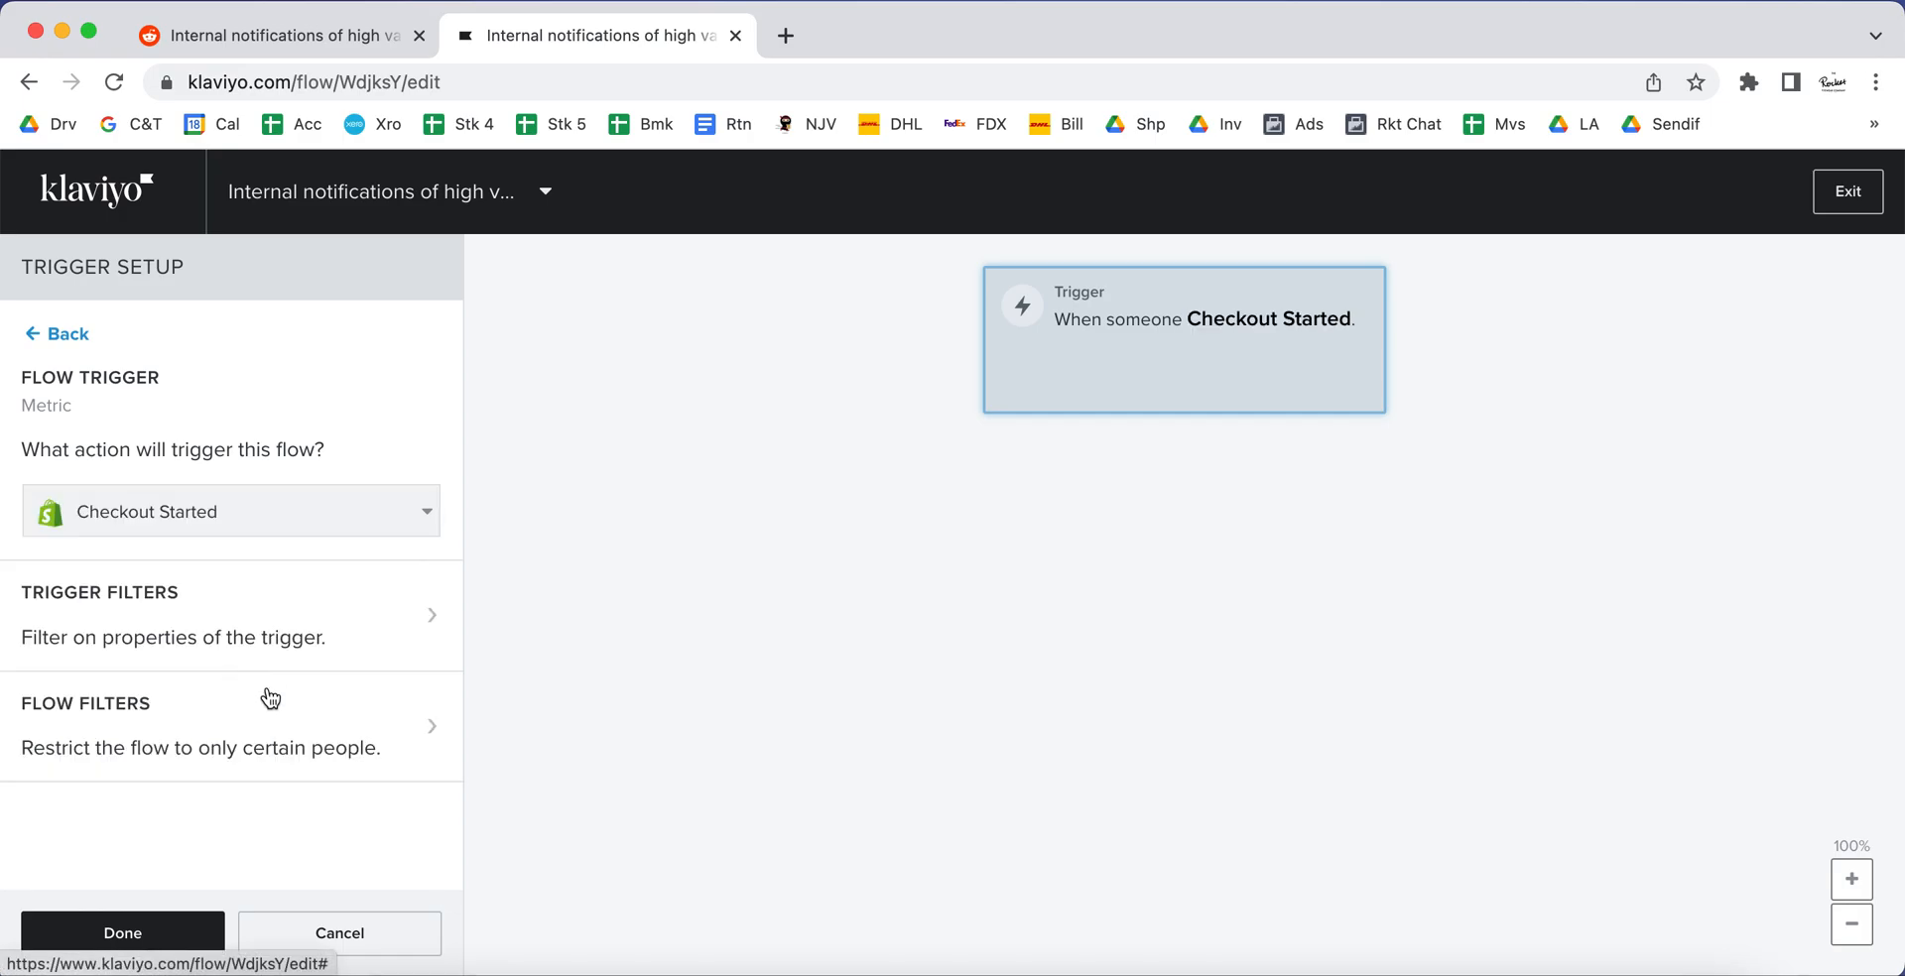
Step: Add a flow filter for what someone has done (or not done), using the Shopify metric Placed Order
left_click(409, 731)
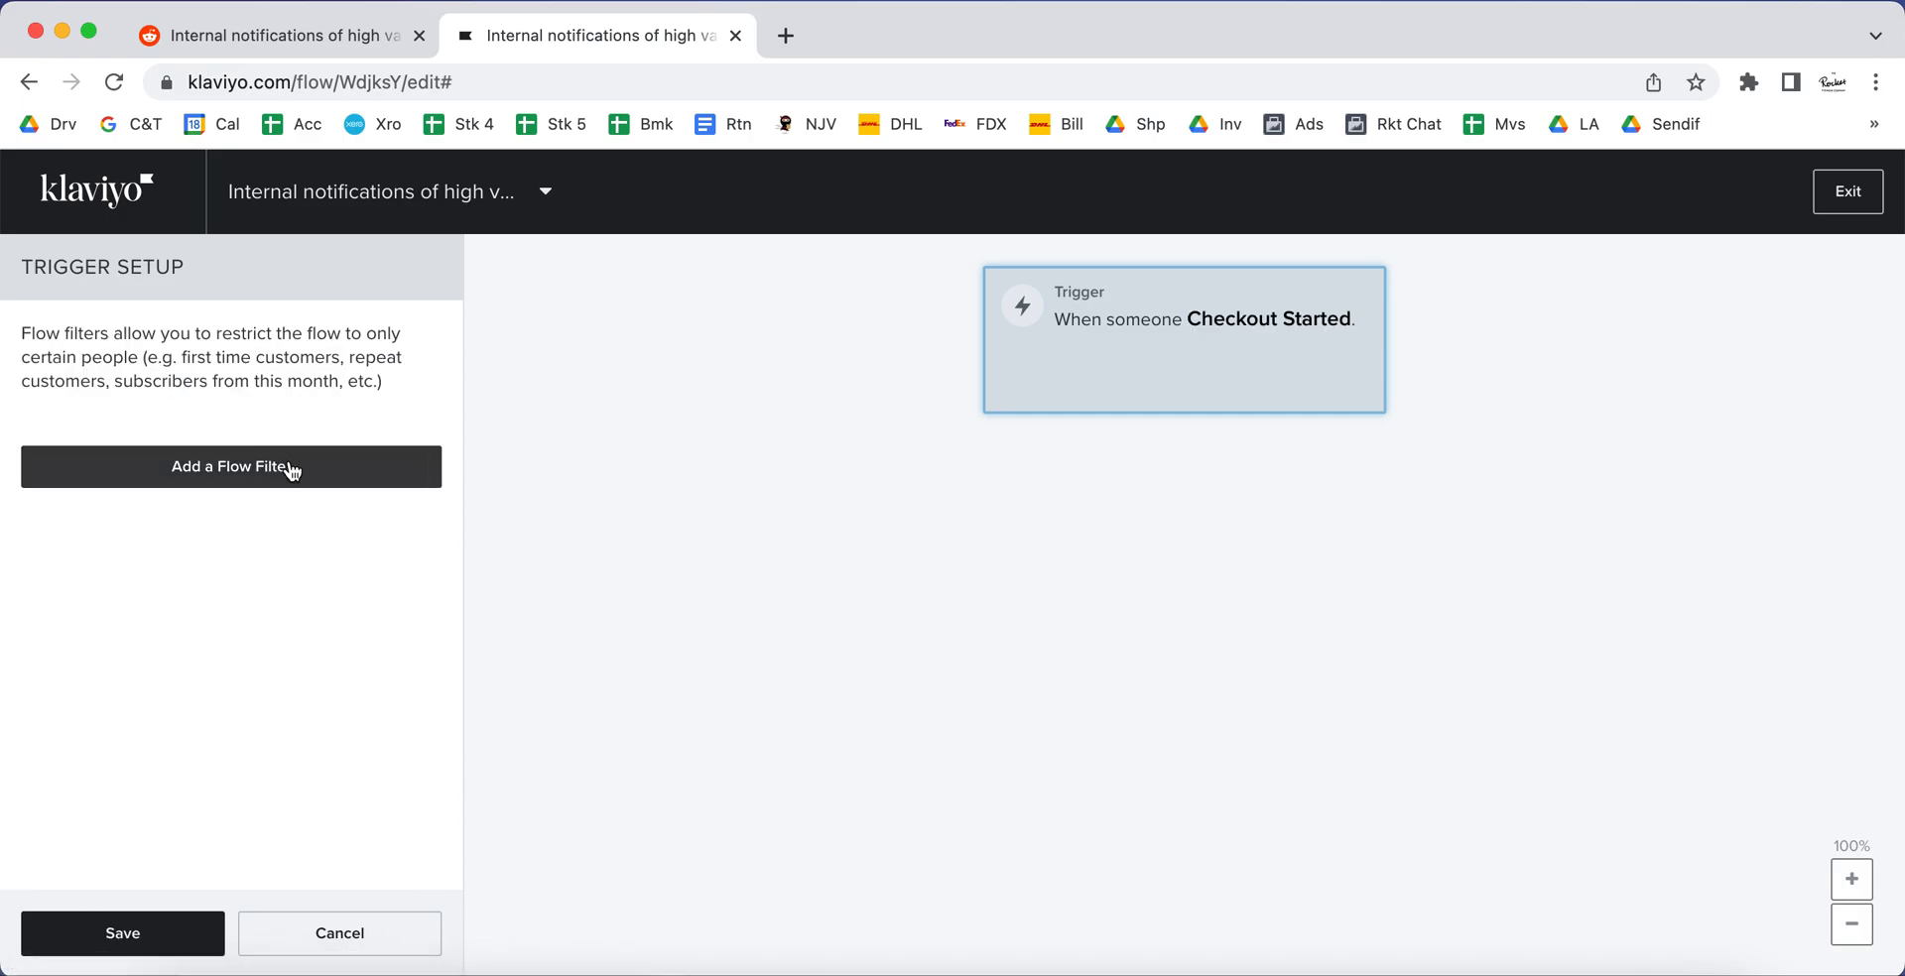
left_click(256, 474)
left_click(218, 466)
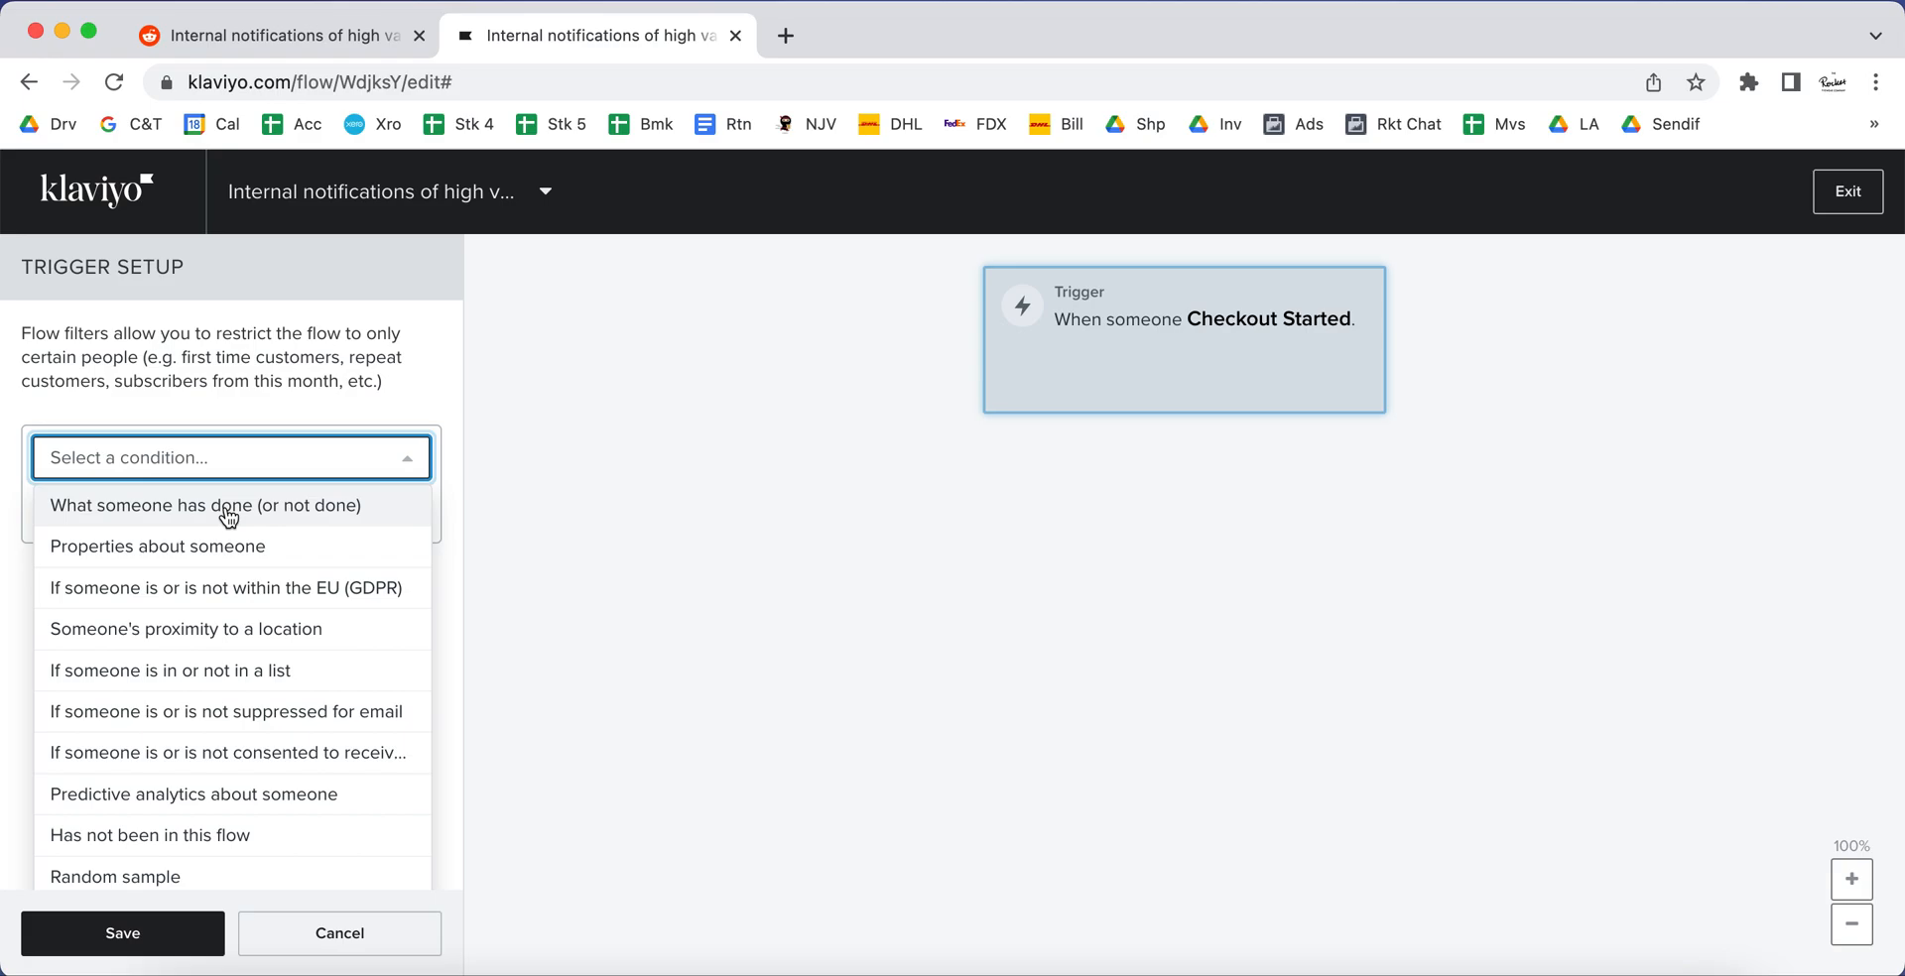
left_click(228, 508)
left_click(332, 513)
scroll(327, 744, "down", 10)
scroll(331, 748, "down", 10)
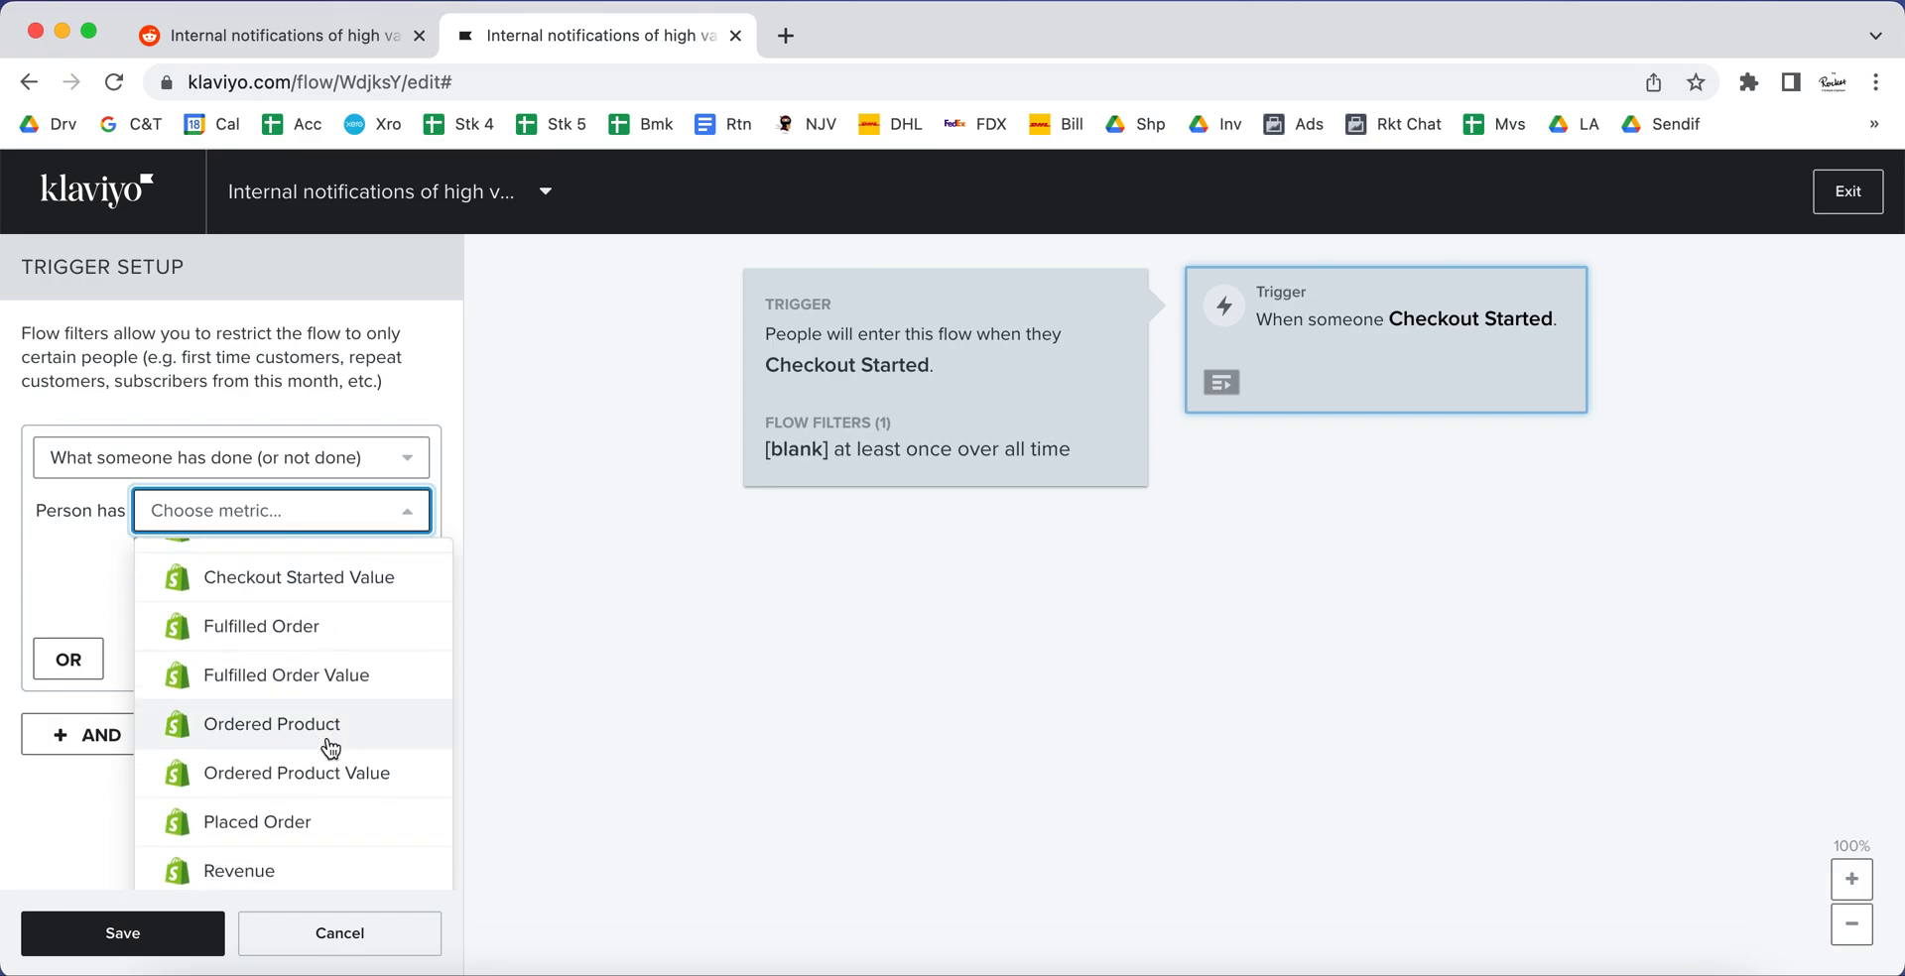
left_click(337, 822)
Step: Set the Placed Order filter to zero times since starting this flow, save it and finish the trigger setup
left_click(387, 575)
left_click(291, 642)
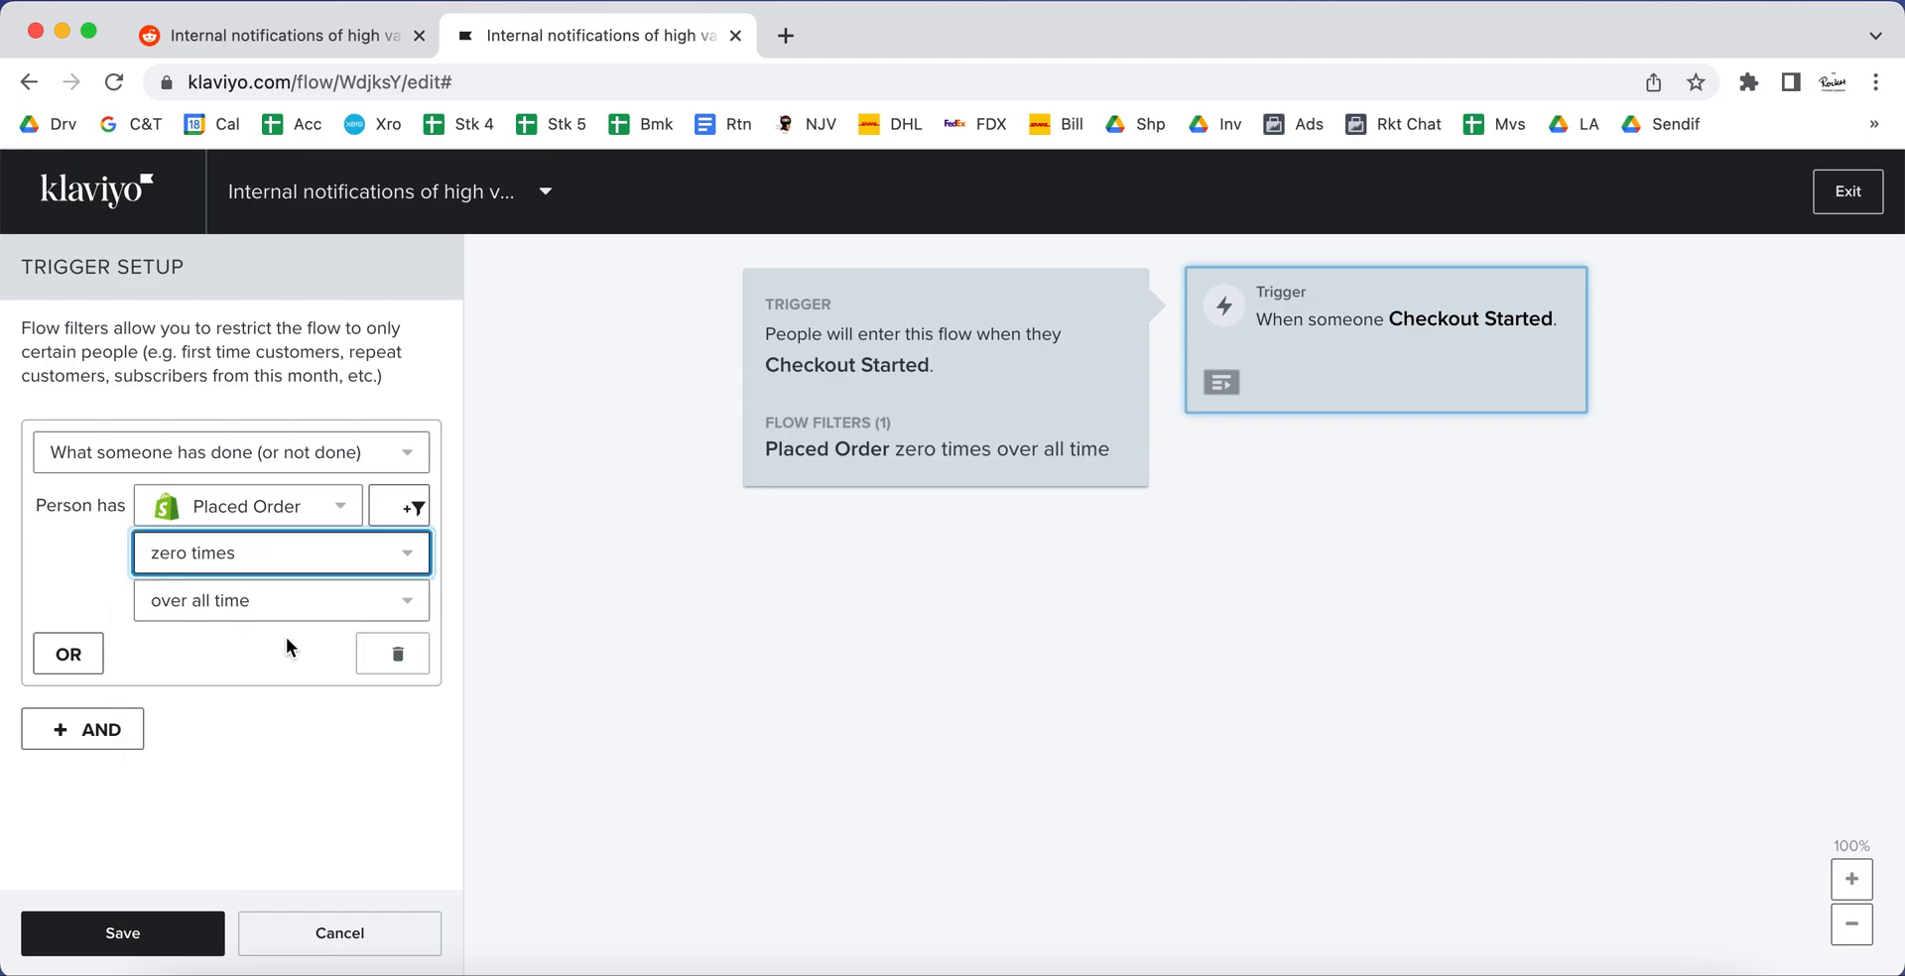
left_click(343, 608)
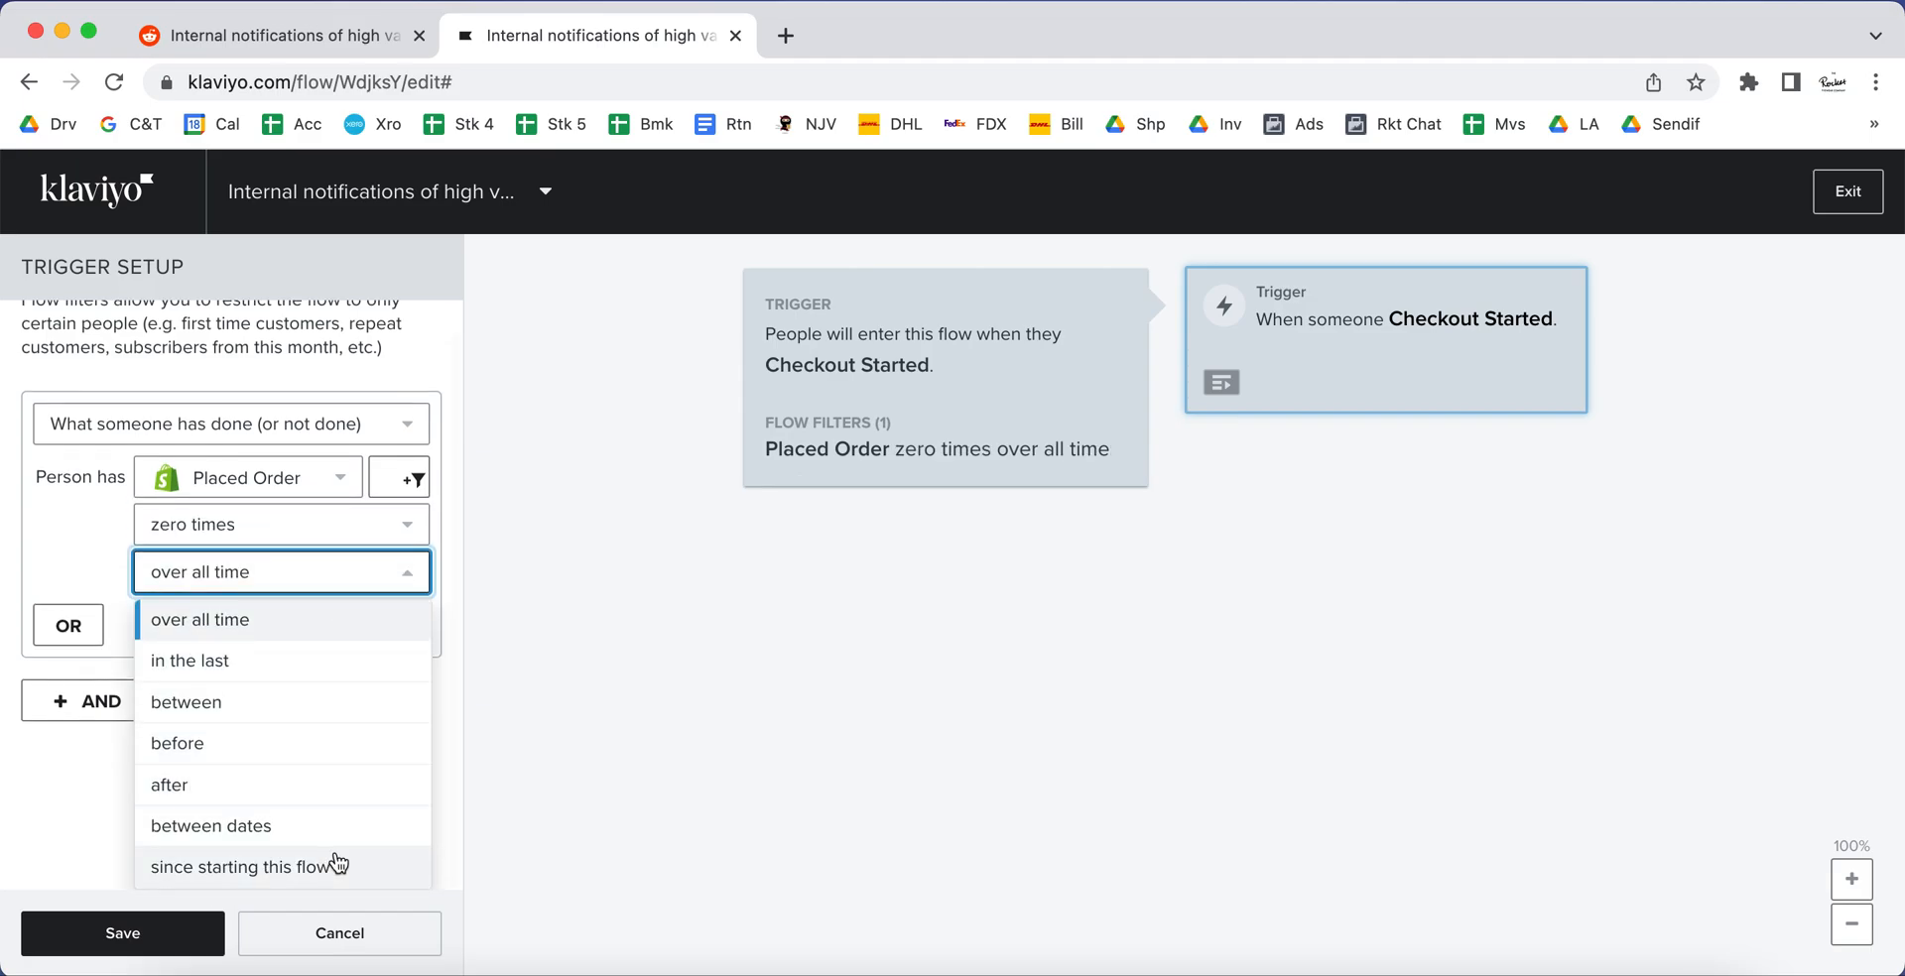
left_click(337, 864)
left_click(123, 934)
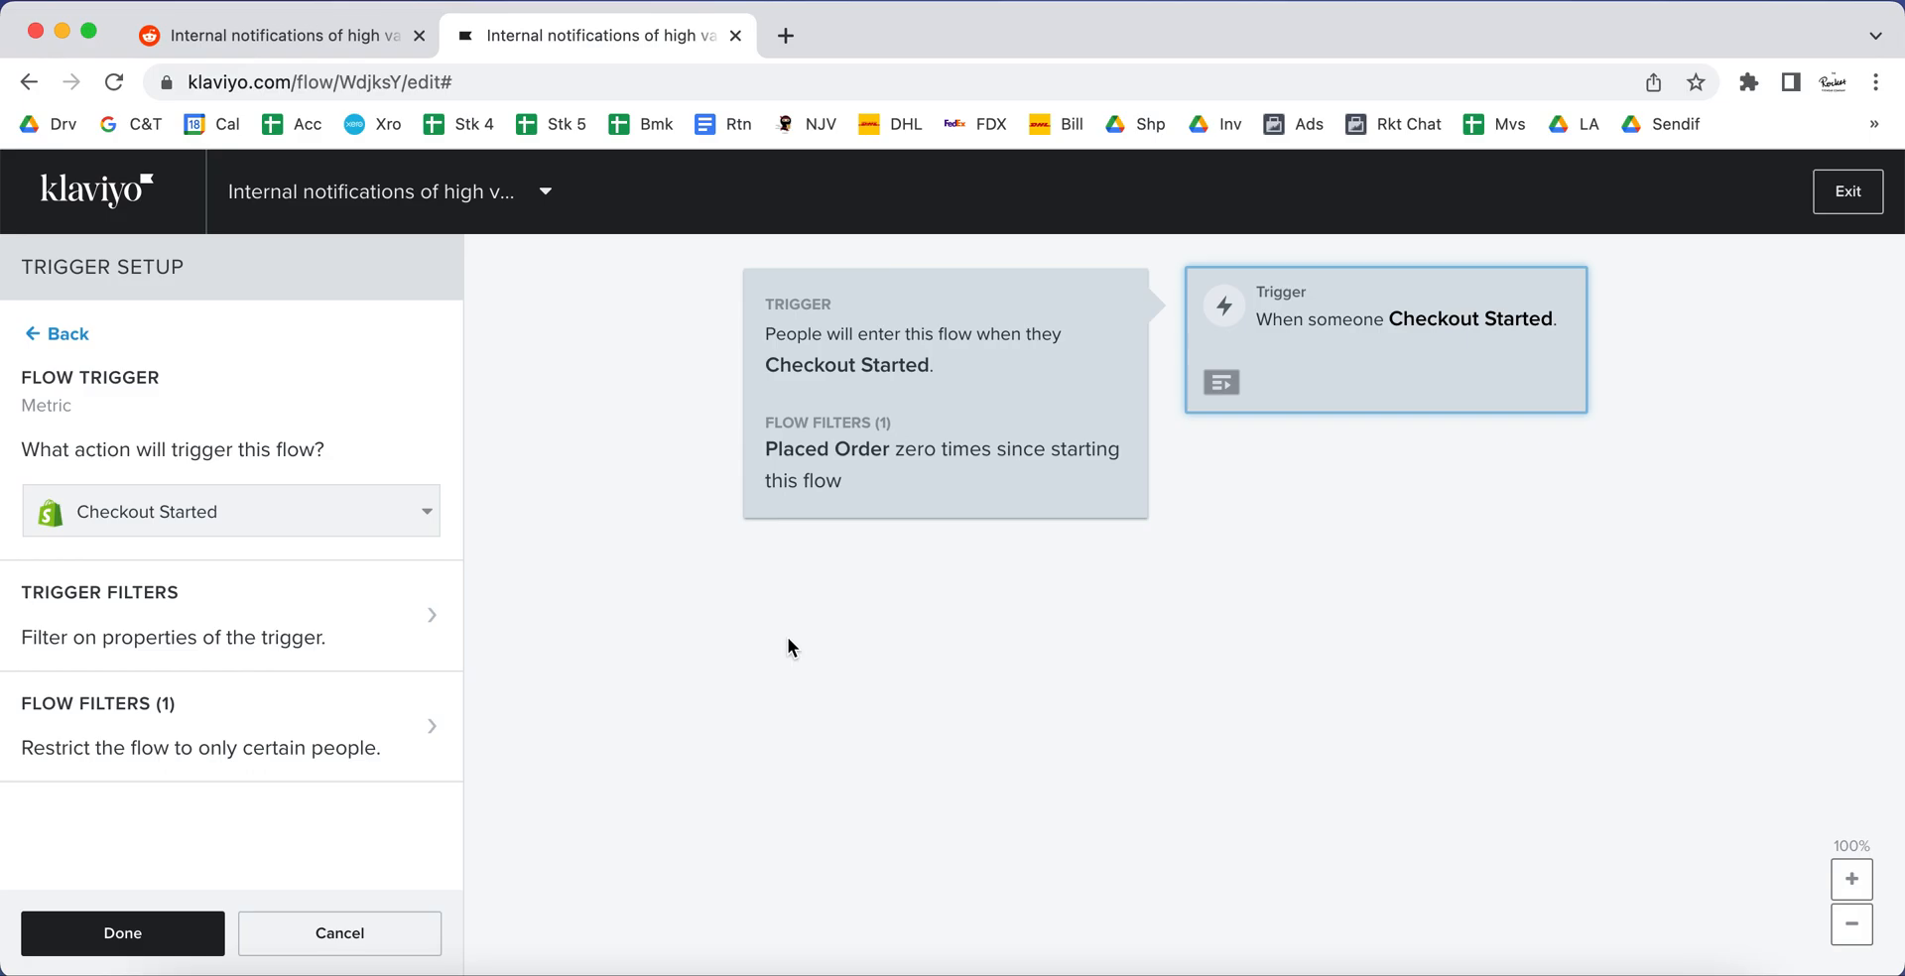
left_click(113, 941)
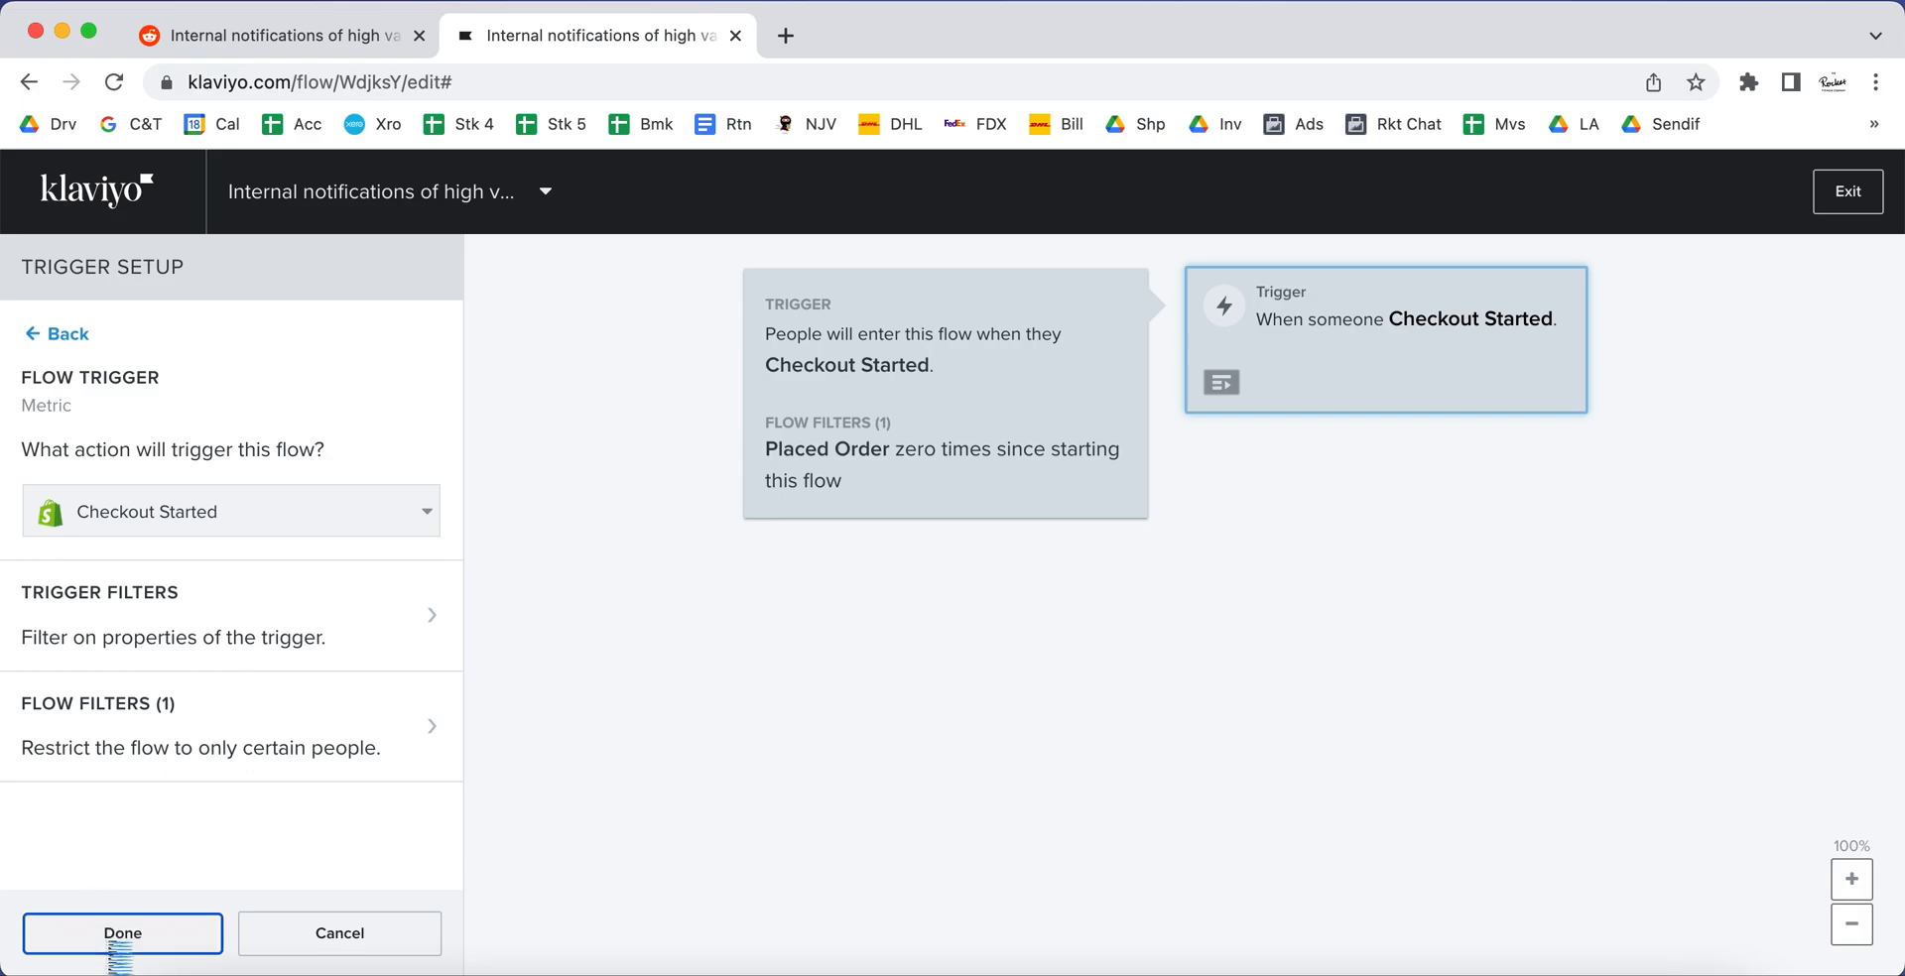
Step: Add a time delay of 30 minutes directly after the trigger and save it
left_click_drag(298, 781, 1353, 475)
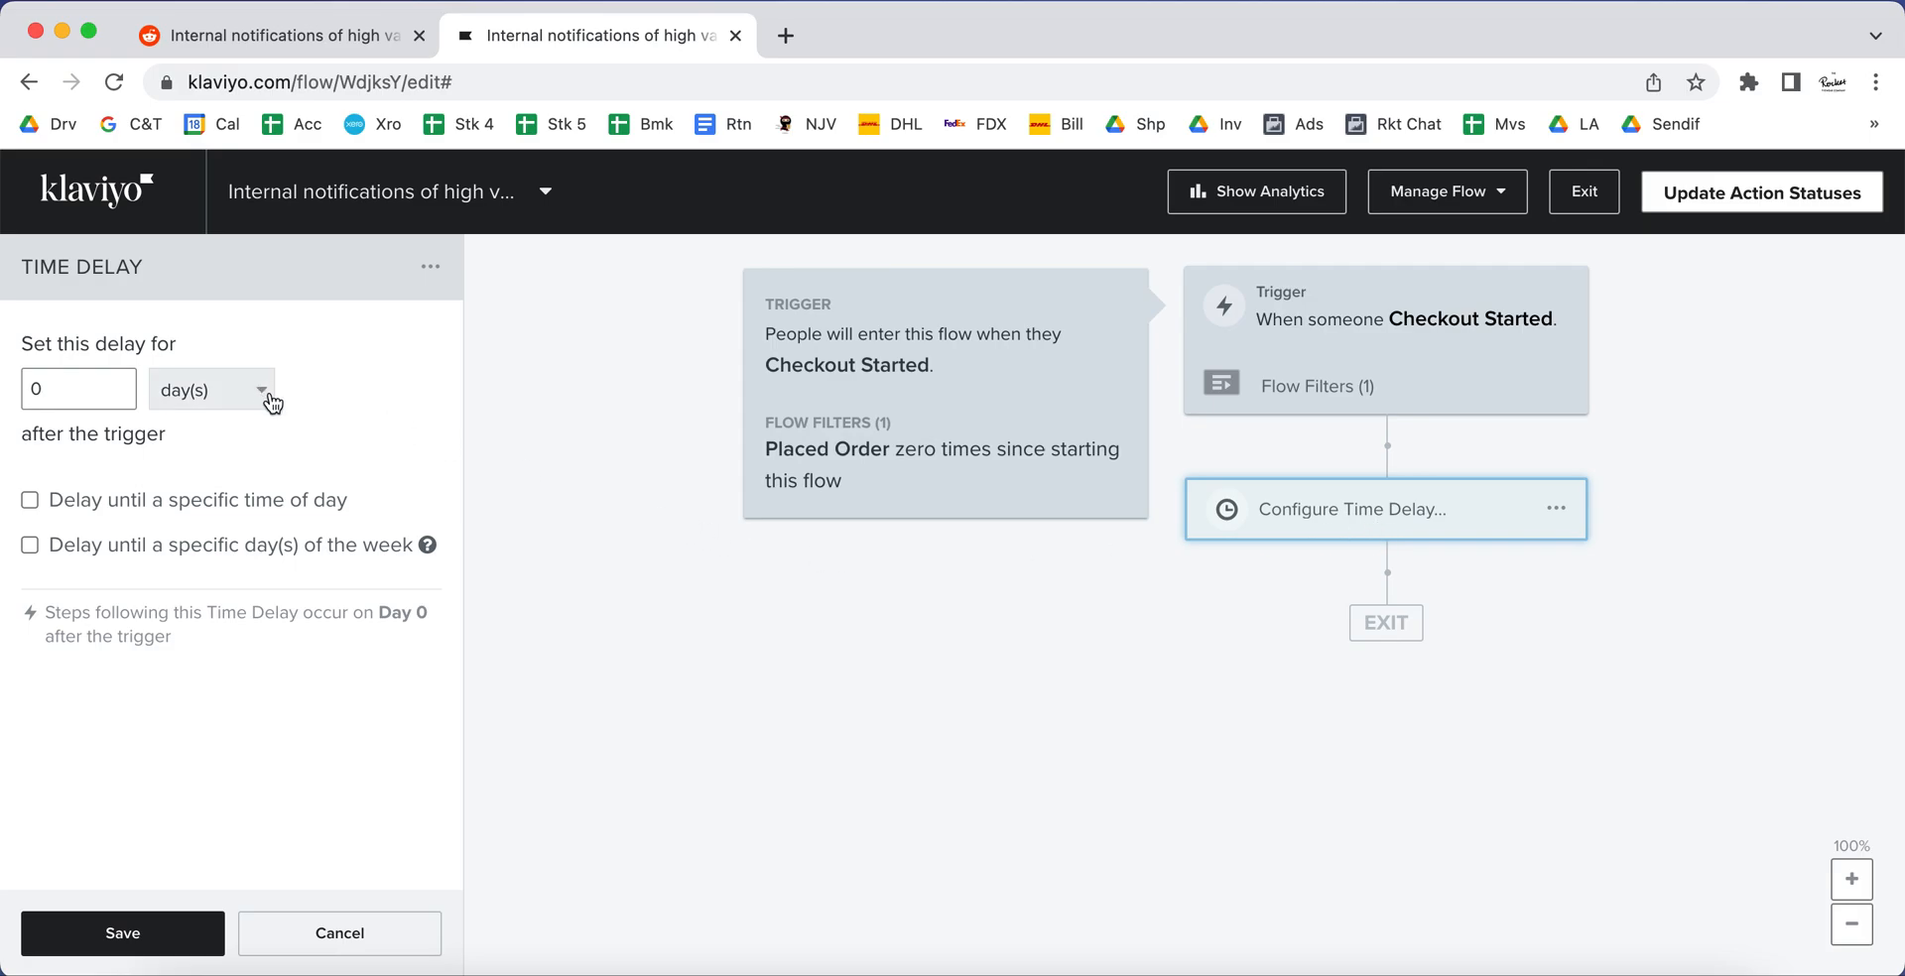
left_click(265, 399)
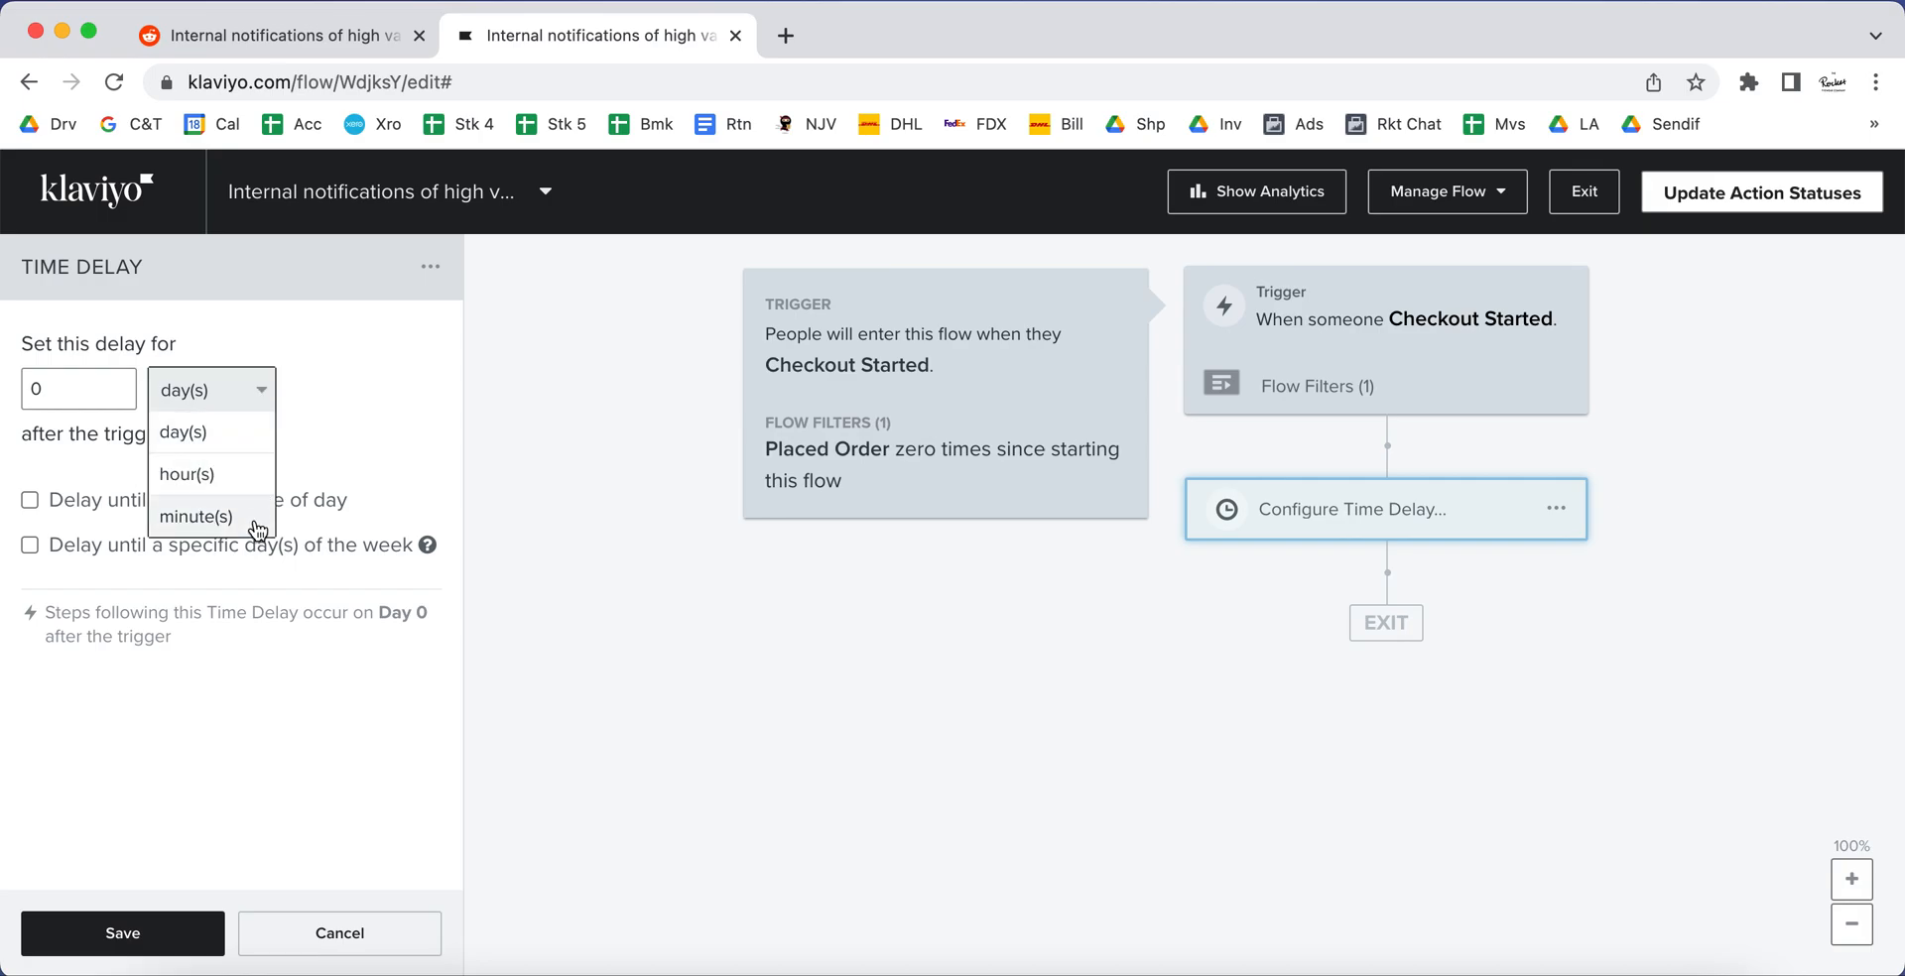
left_click(256, 530)
left_click(113, 391)
double_click(113, 391)
type("30")
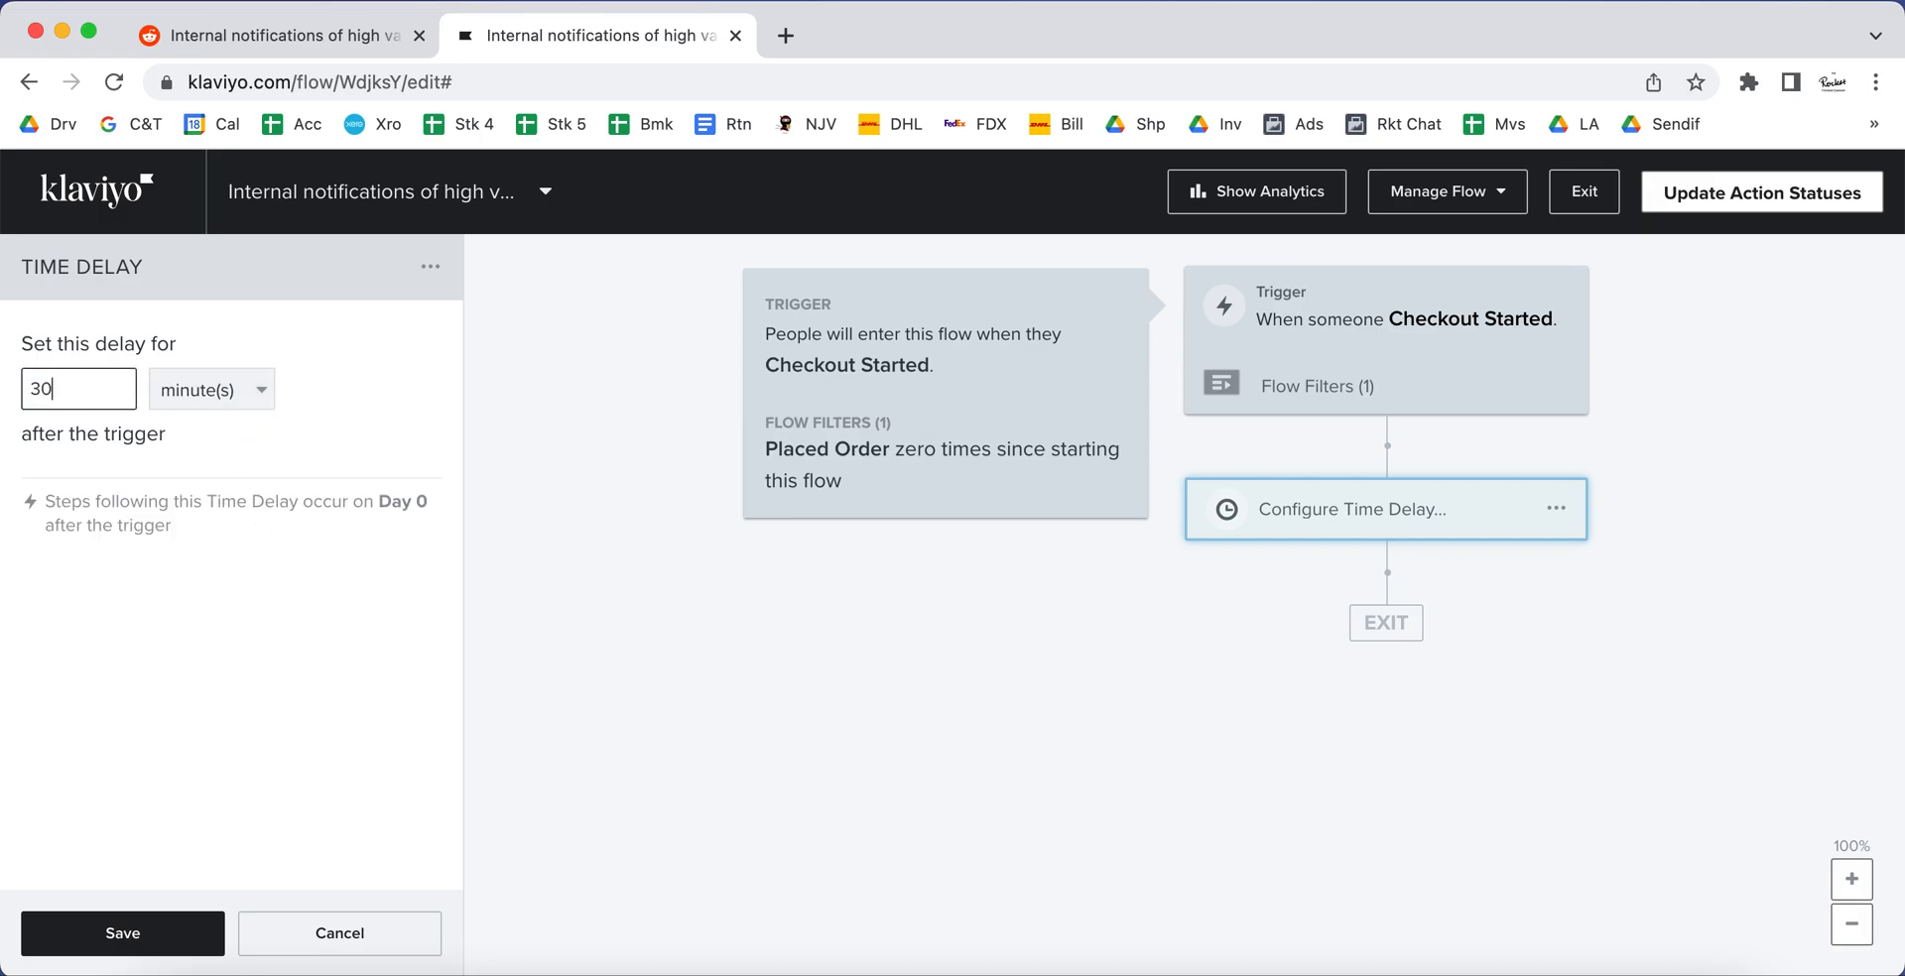
left_click(136, 918)
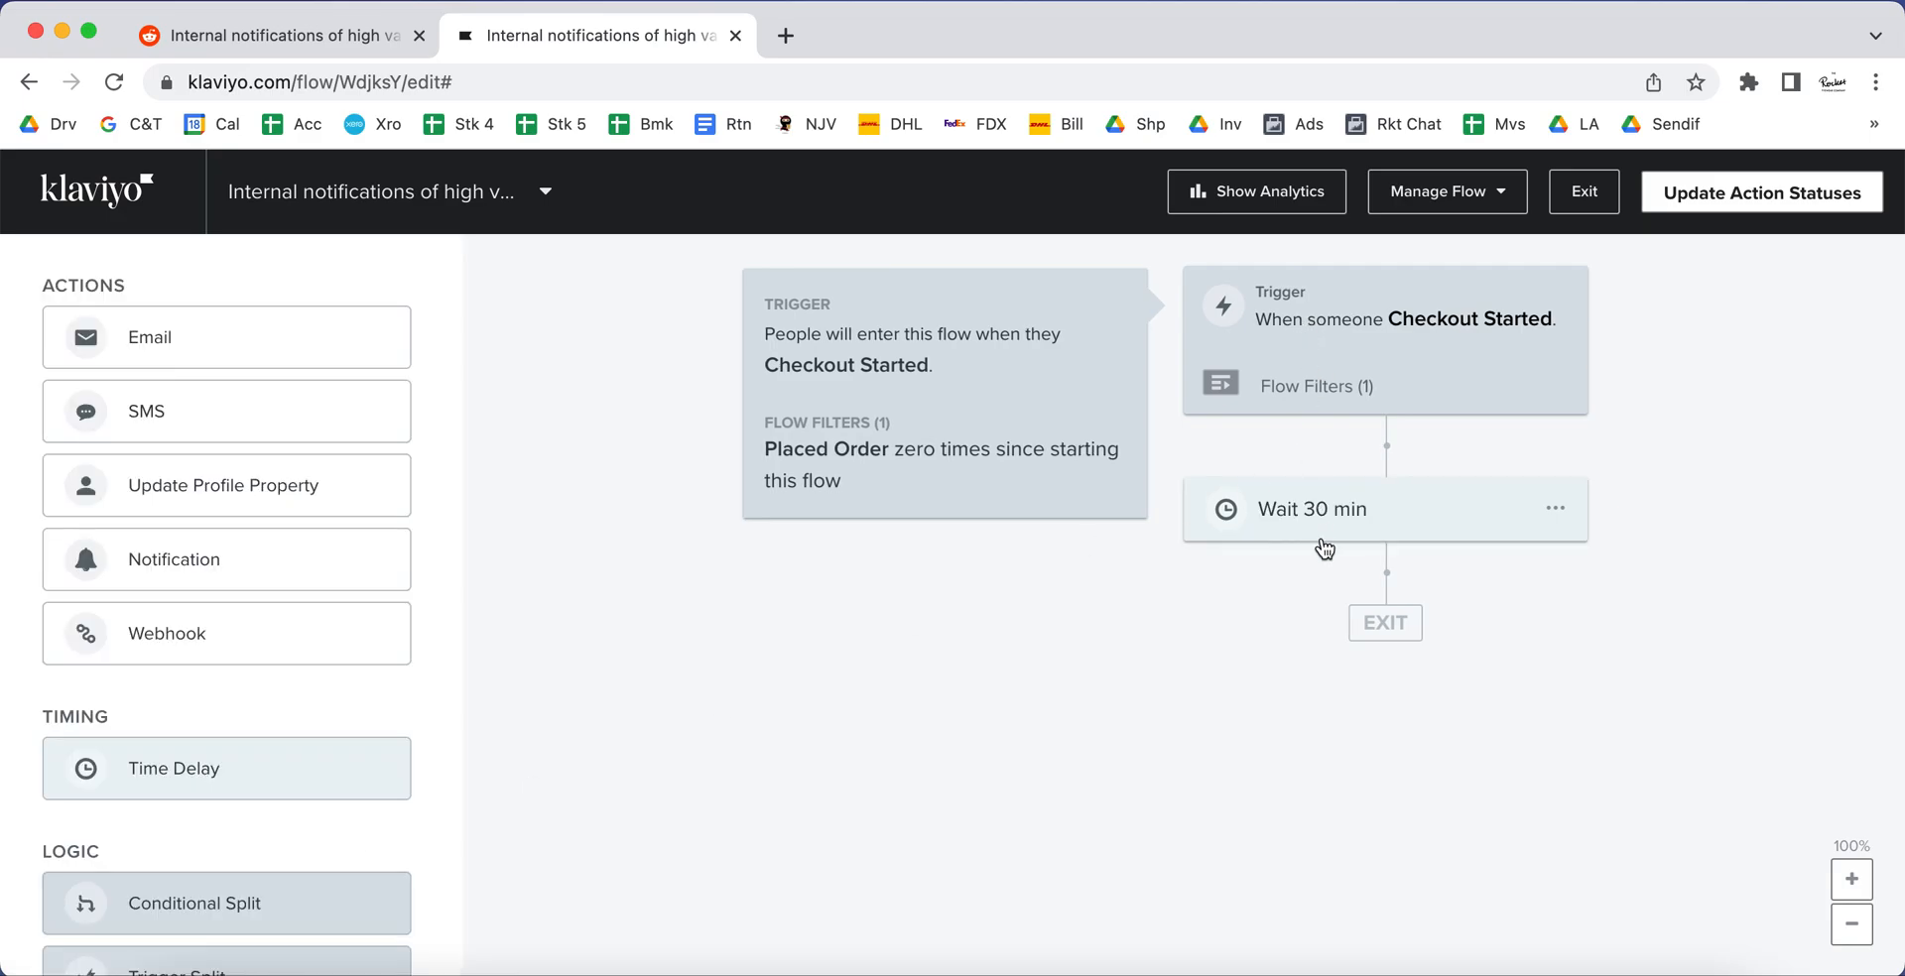
Step: Add a trigger split after the time delay and choose $value as its dimension
scroll(298, 779, "down", 2)
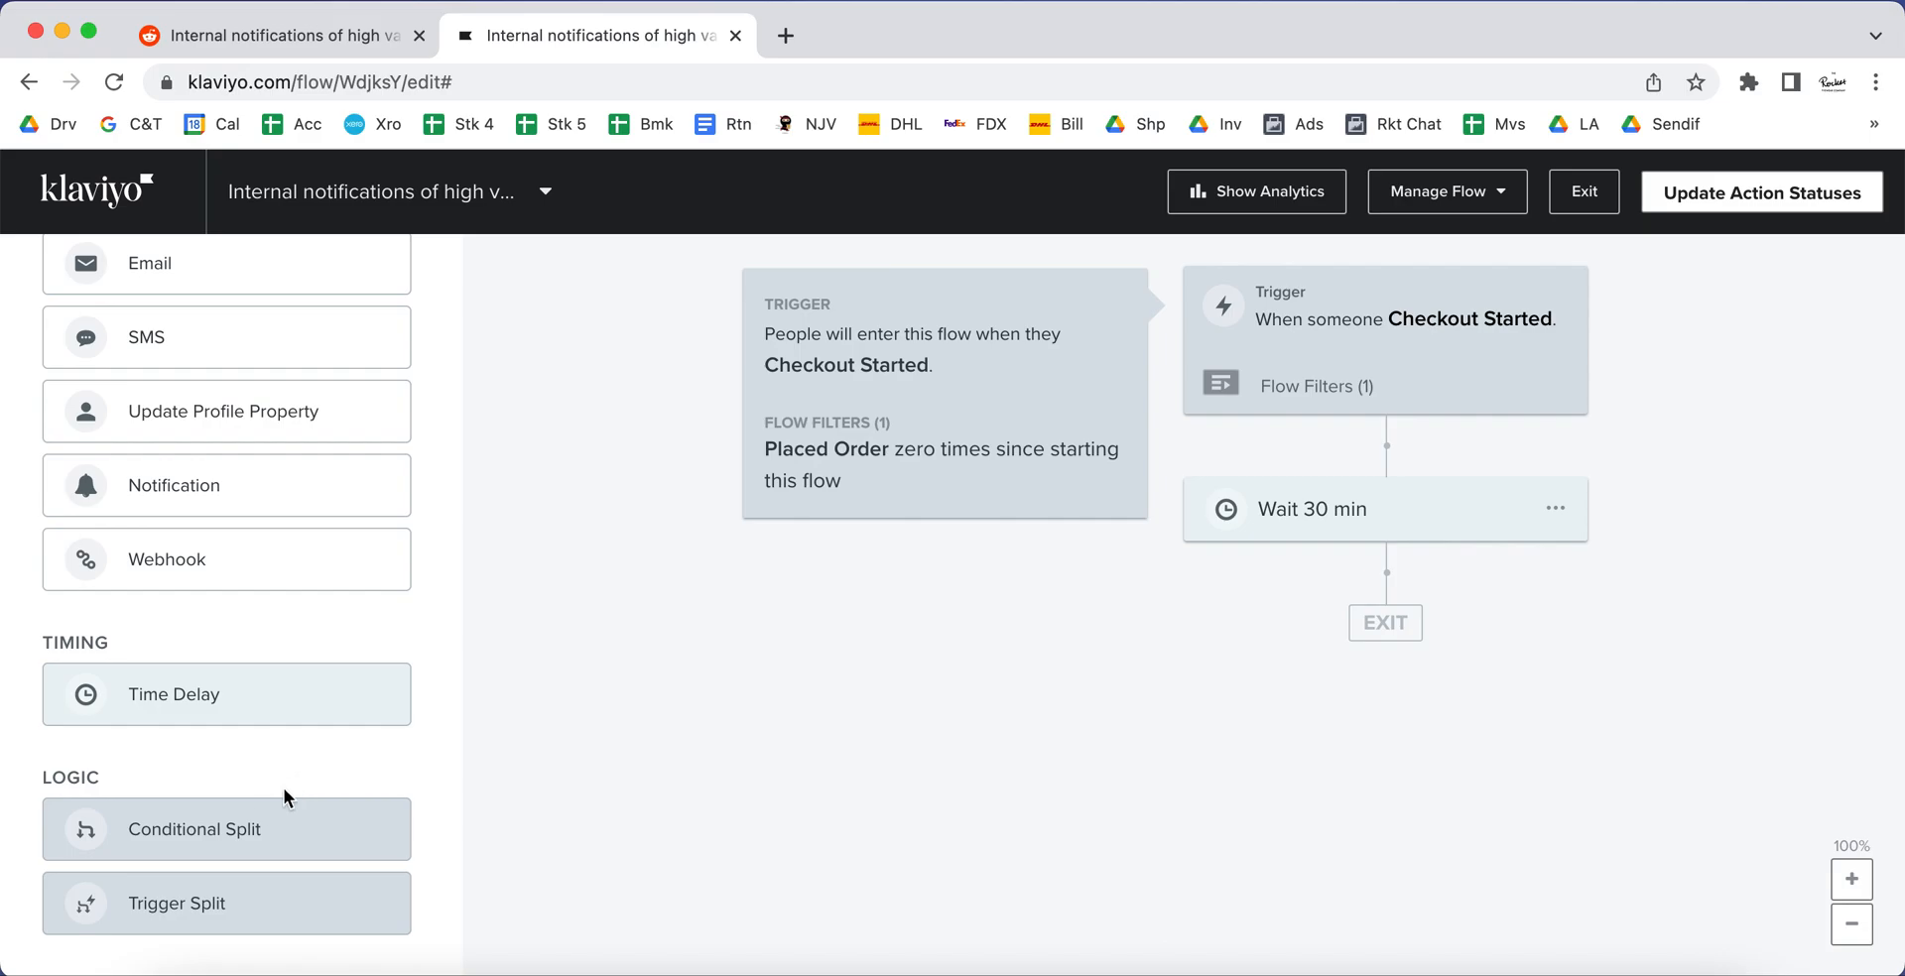
left_click_drag(268, 905, 1375, 623)
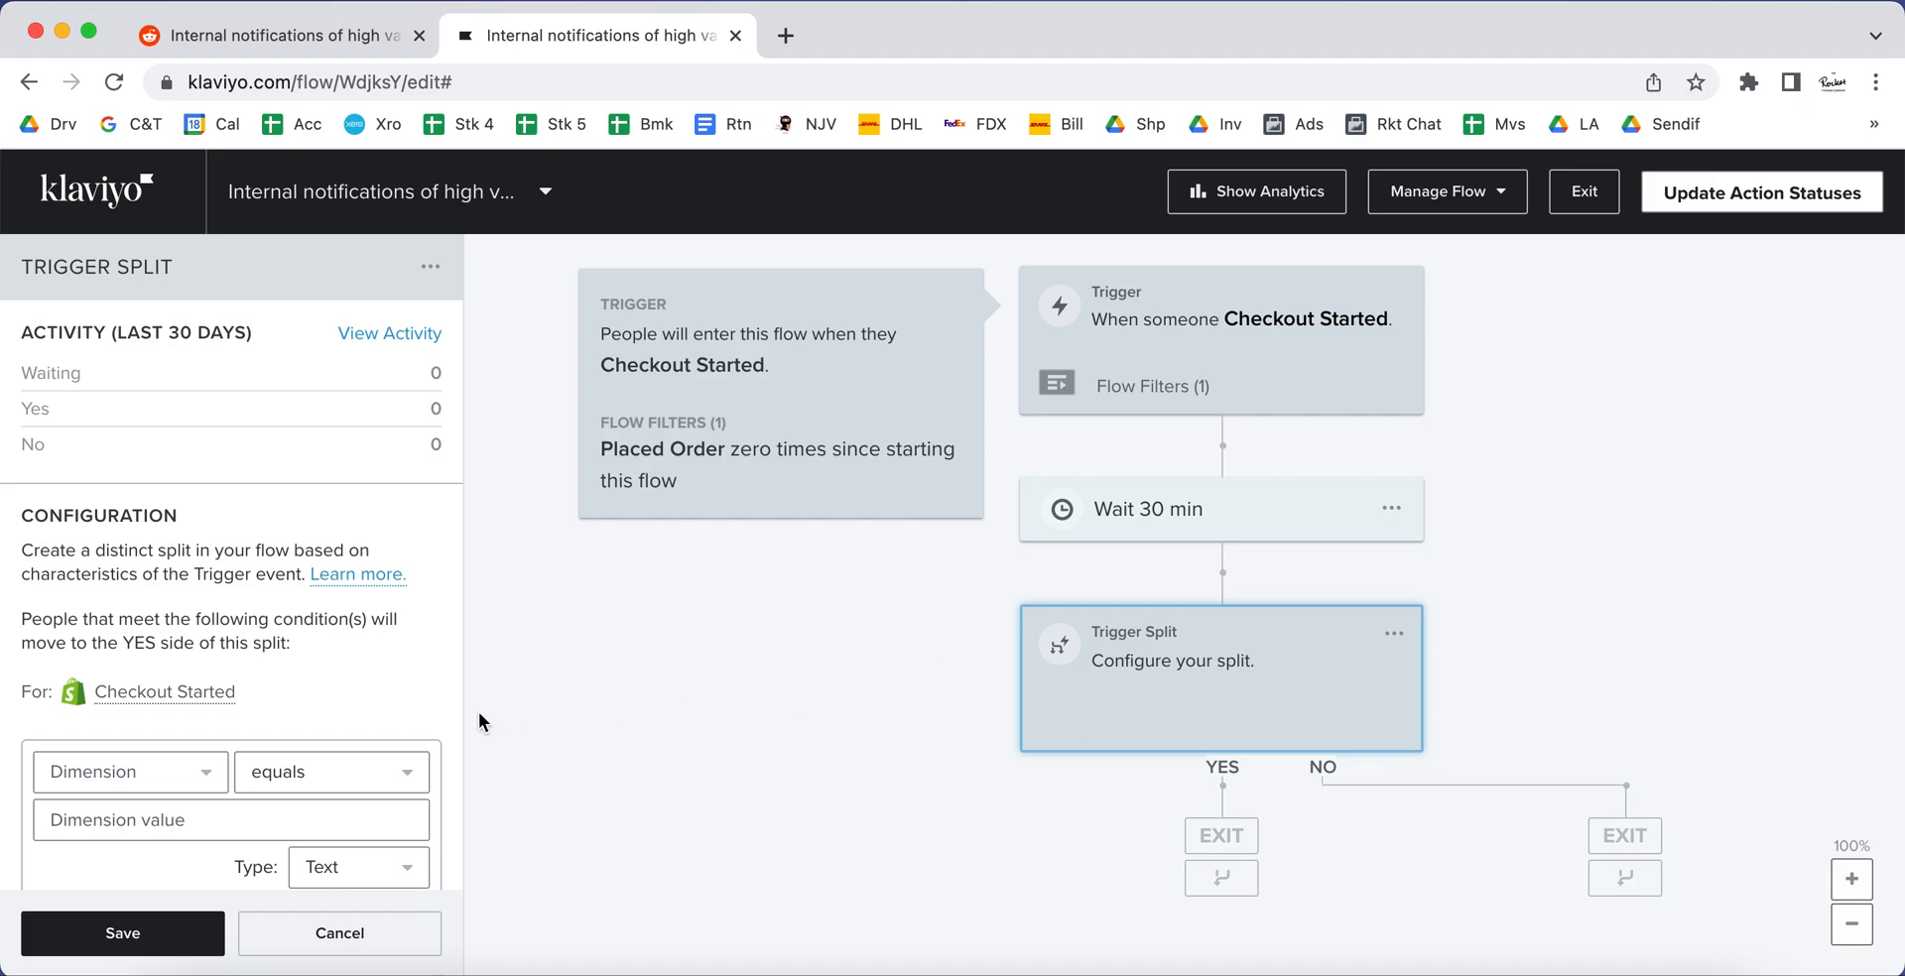
scroll(352, 729, "down", 5)
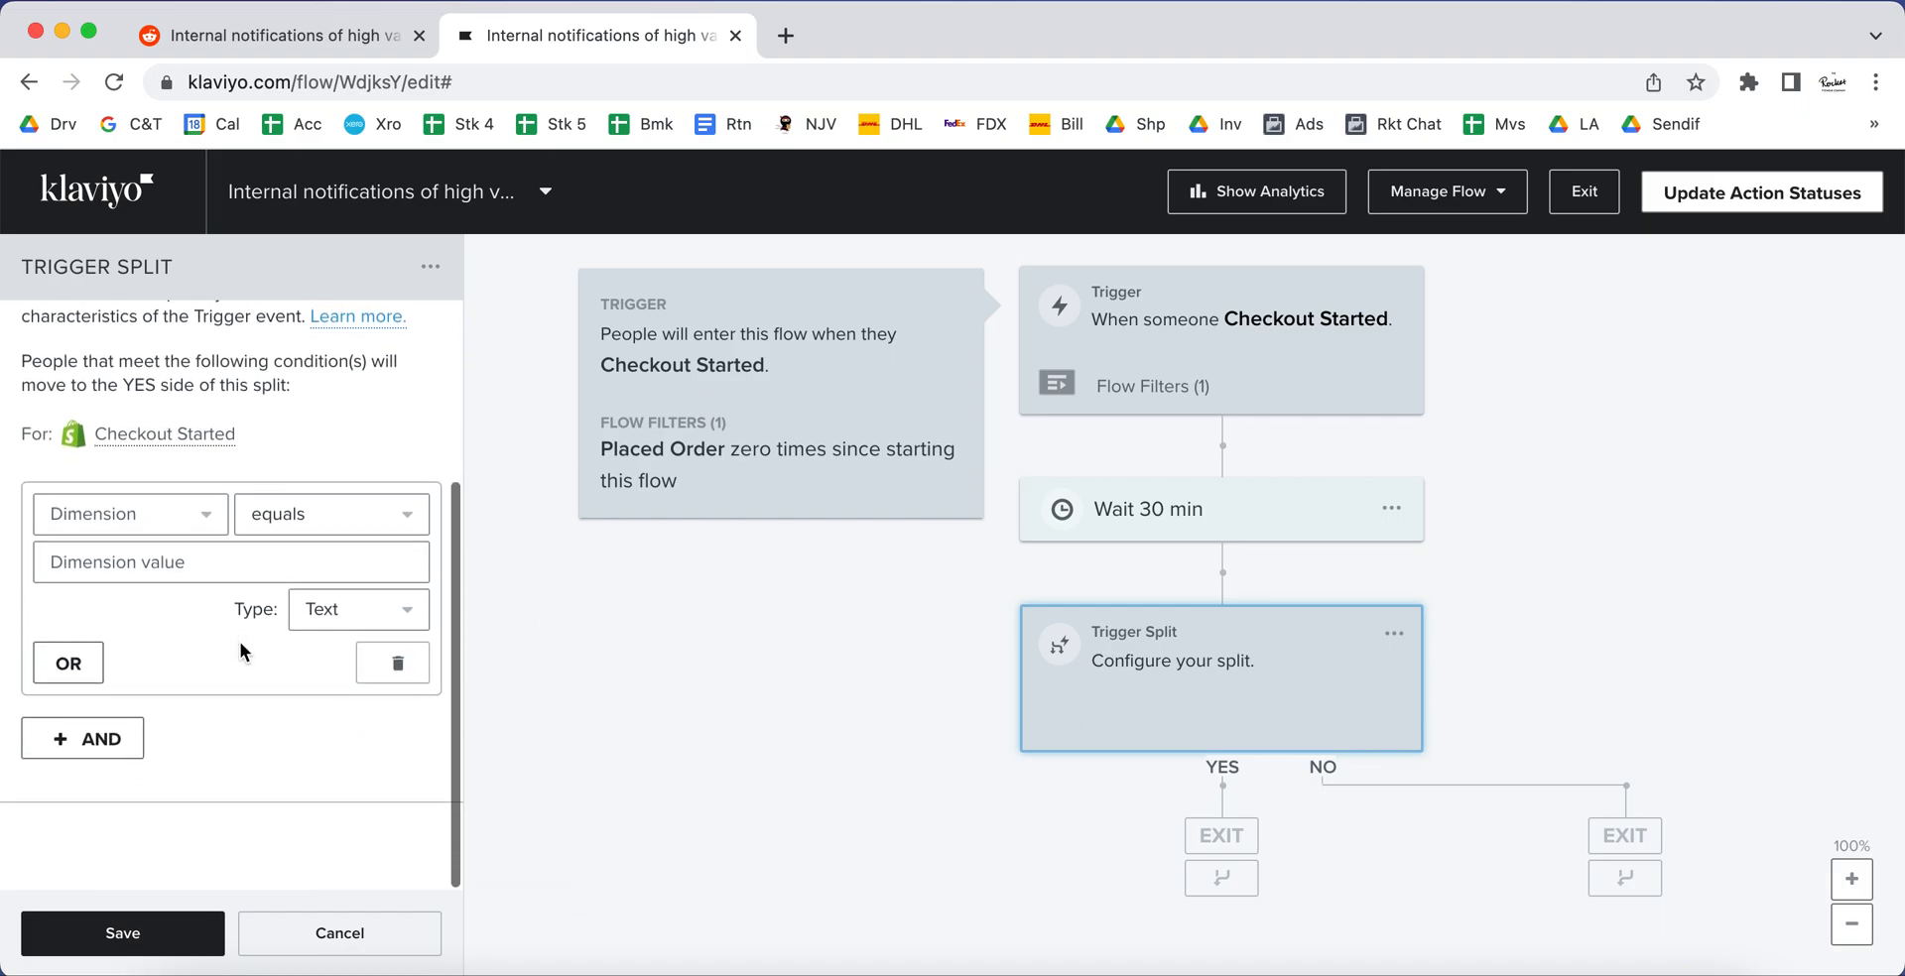
left_click(204, 520)
scroll(187, 677, "down", 5)
scroll(196, 452, "up", 1)
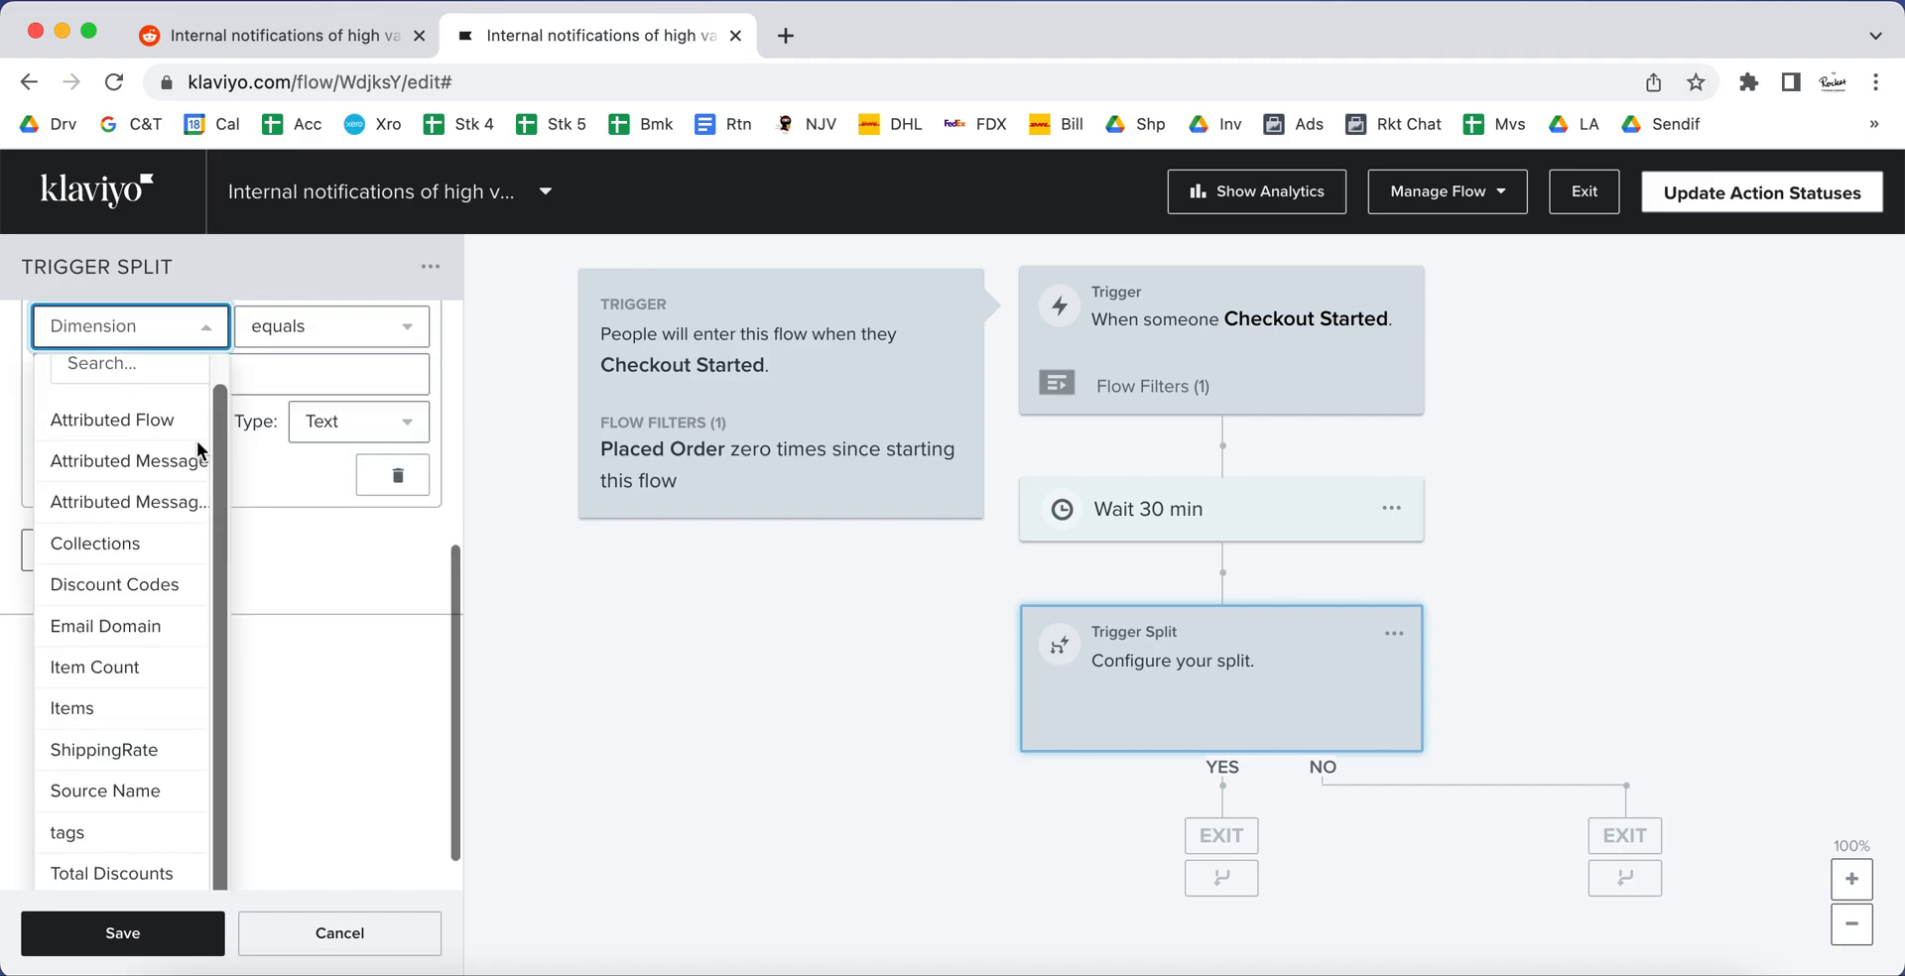
scroll(172, 585, "down", 1)
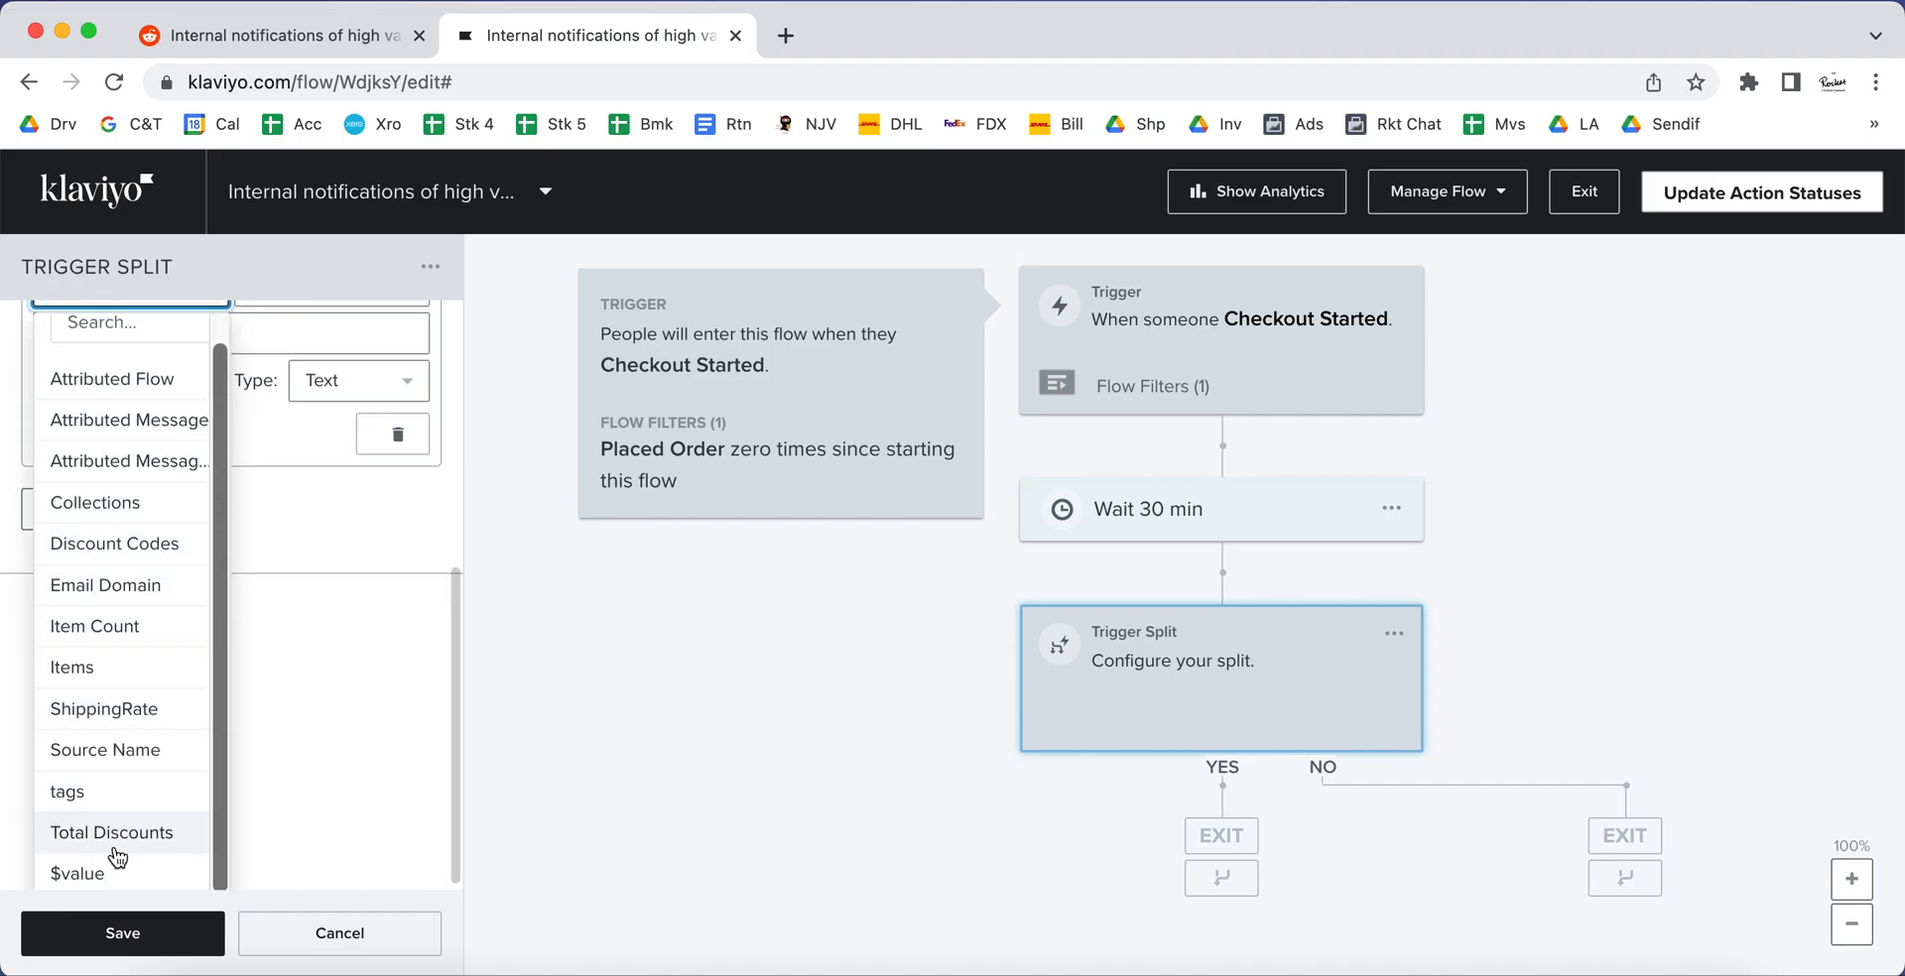
left_click(119, 873)
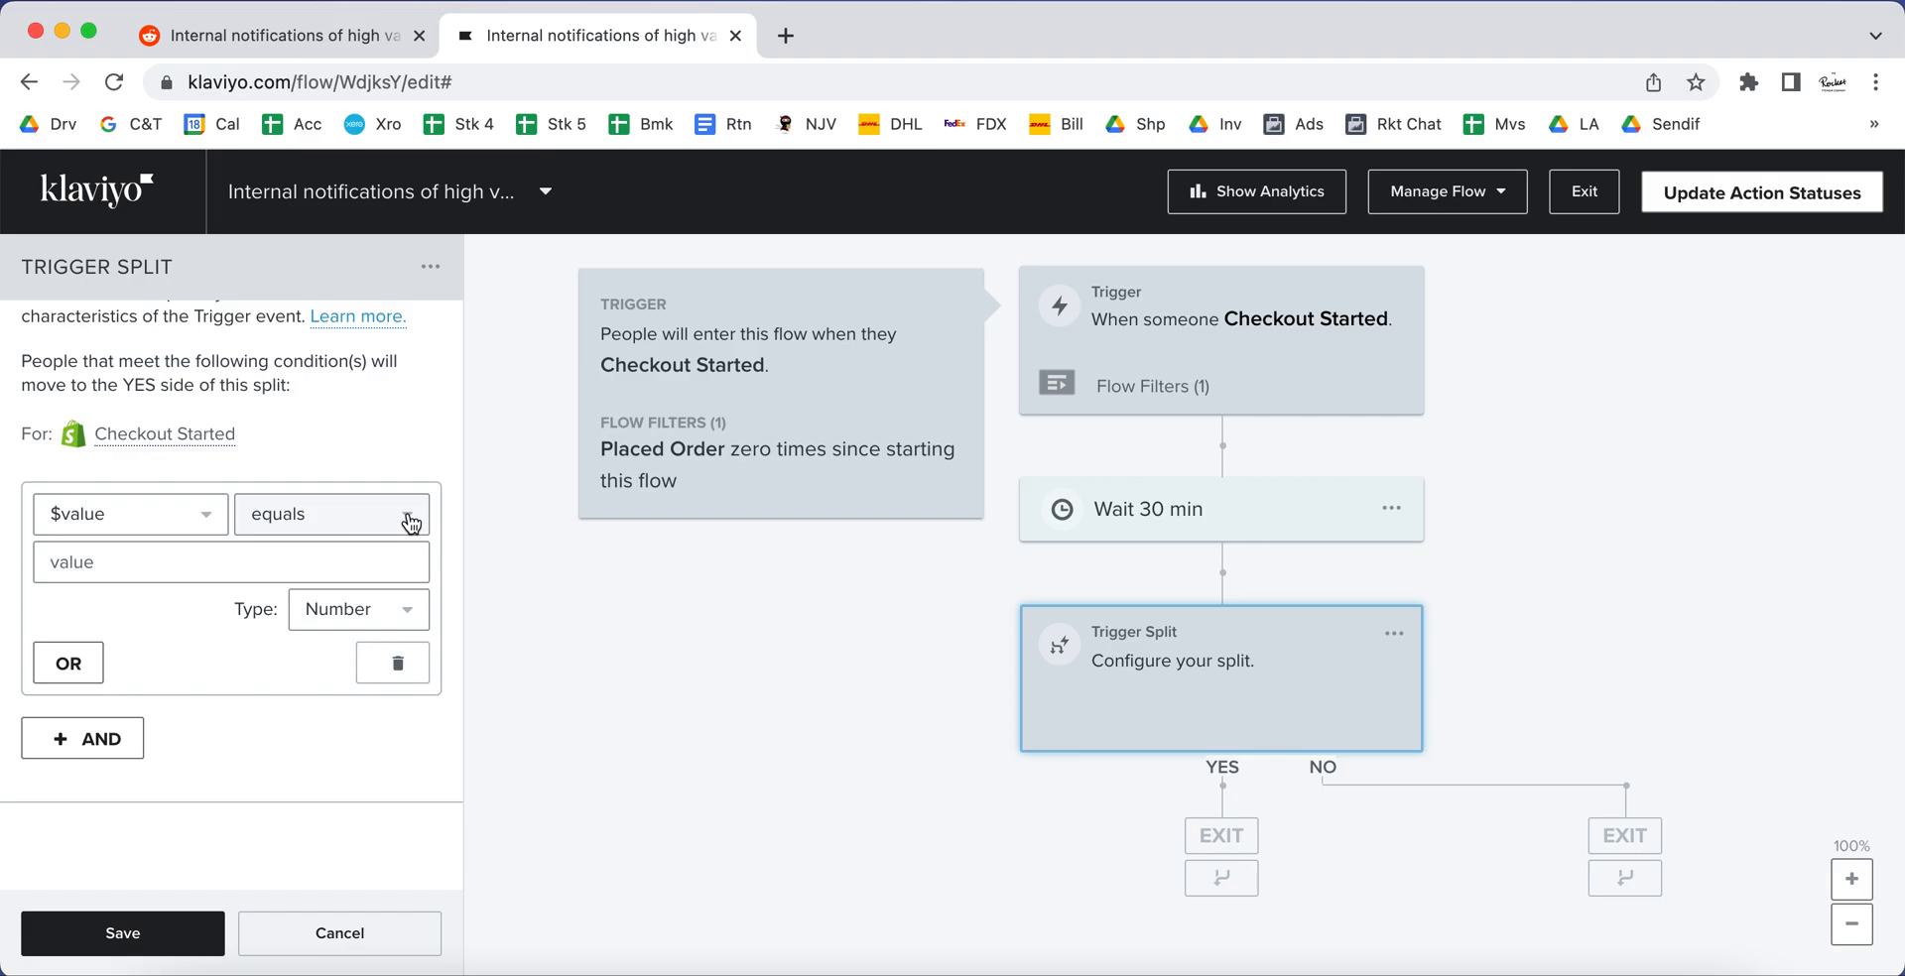
Step: Check the Reddit post for the required cart value condition and return to the Klaviyo flow
left_click(394, 529)
left_click(333, 31)
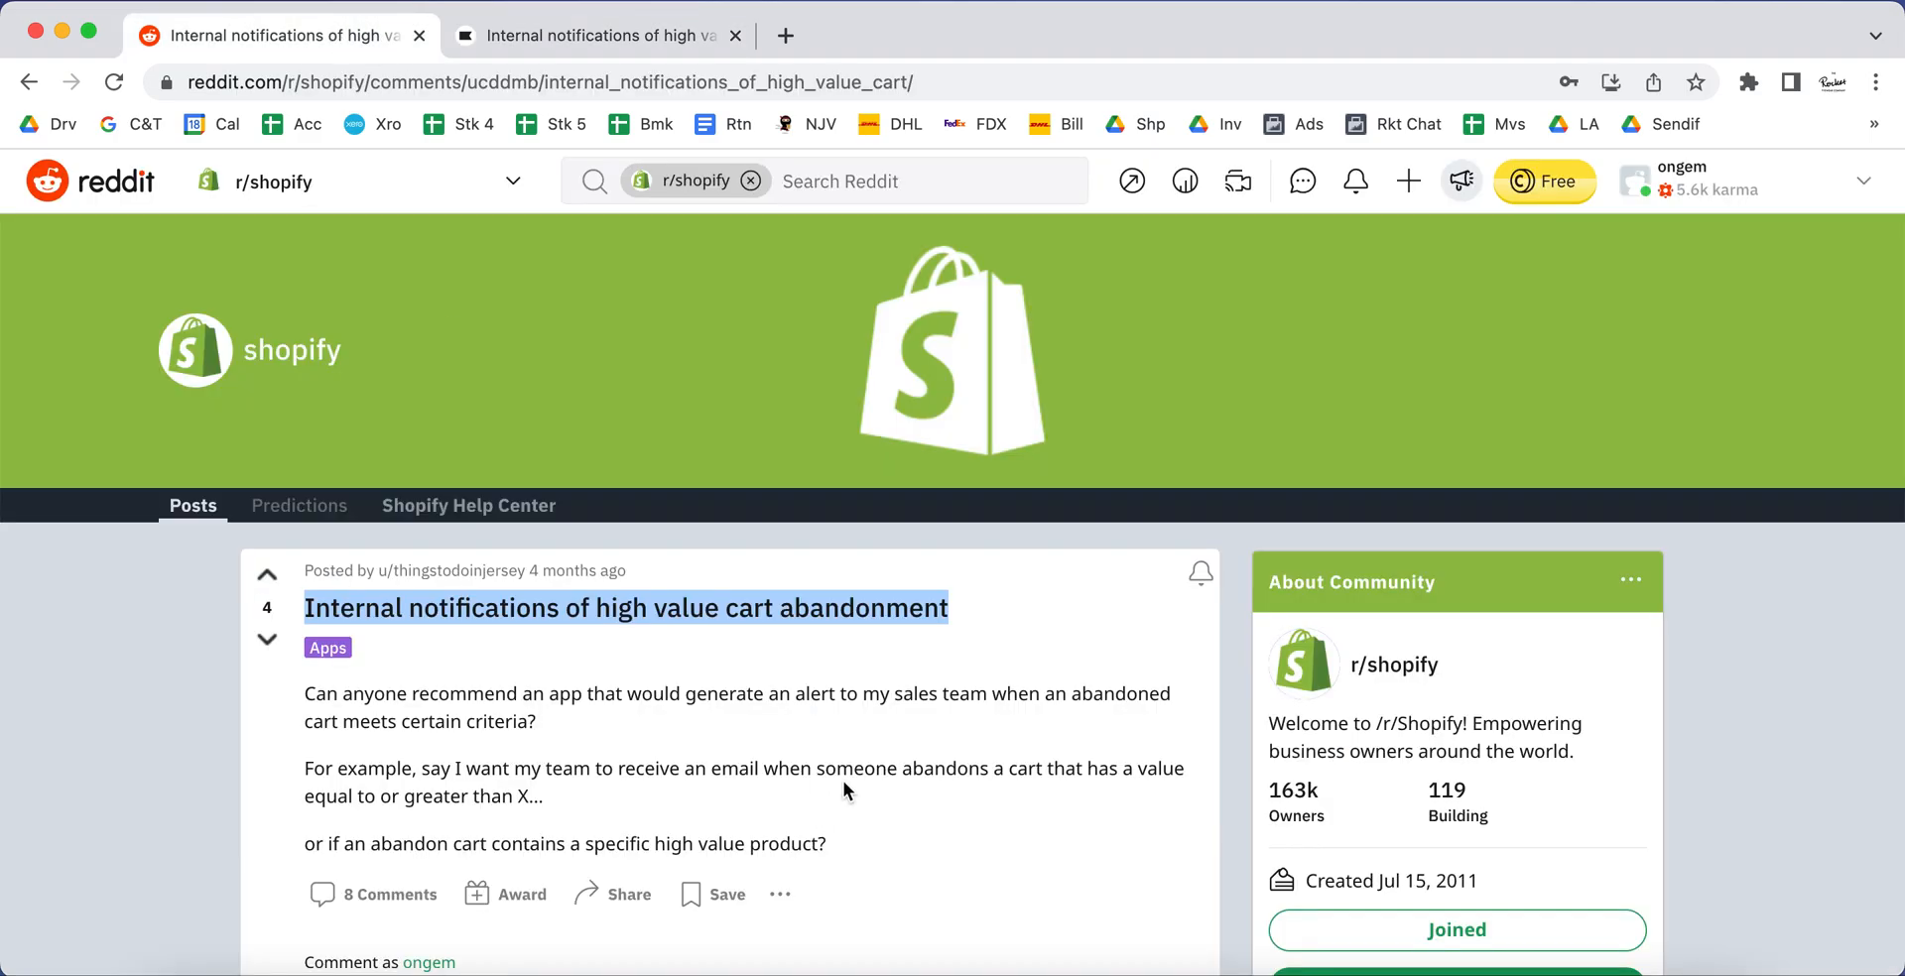
left_click_drag(1008, 772, 531, 799)
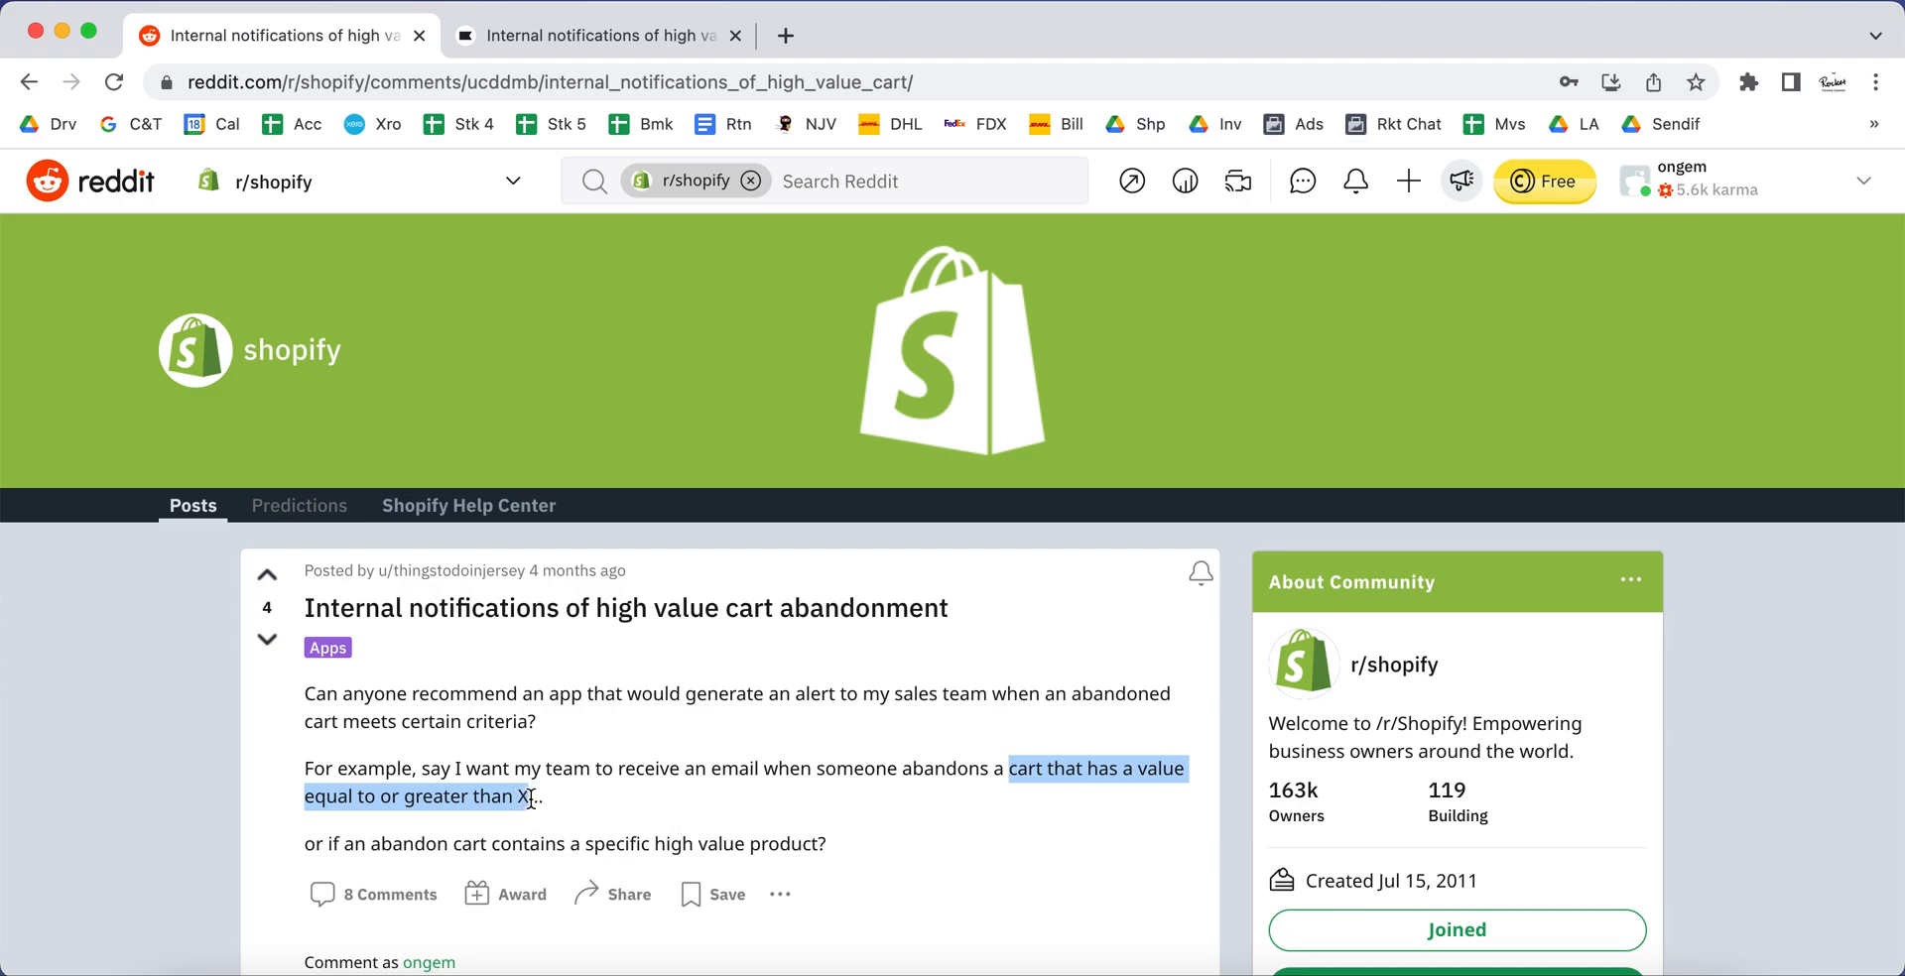
left_click(569, 46)
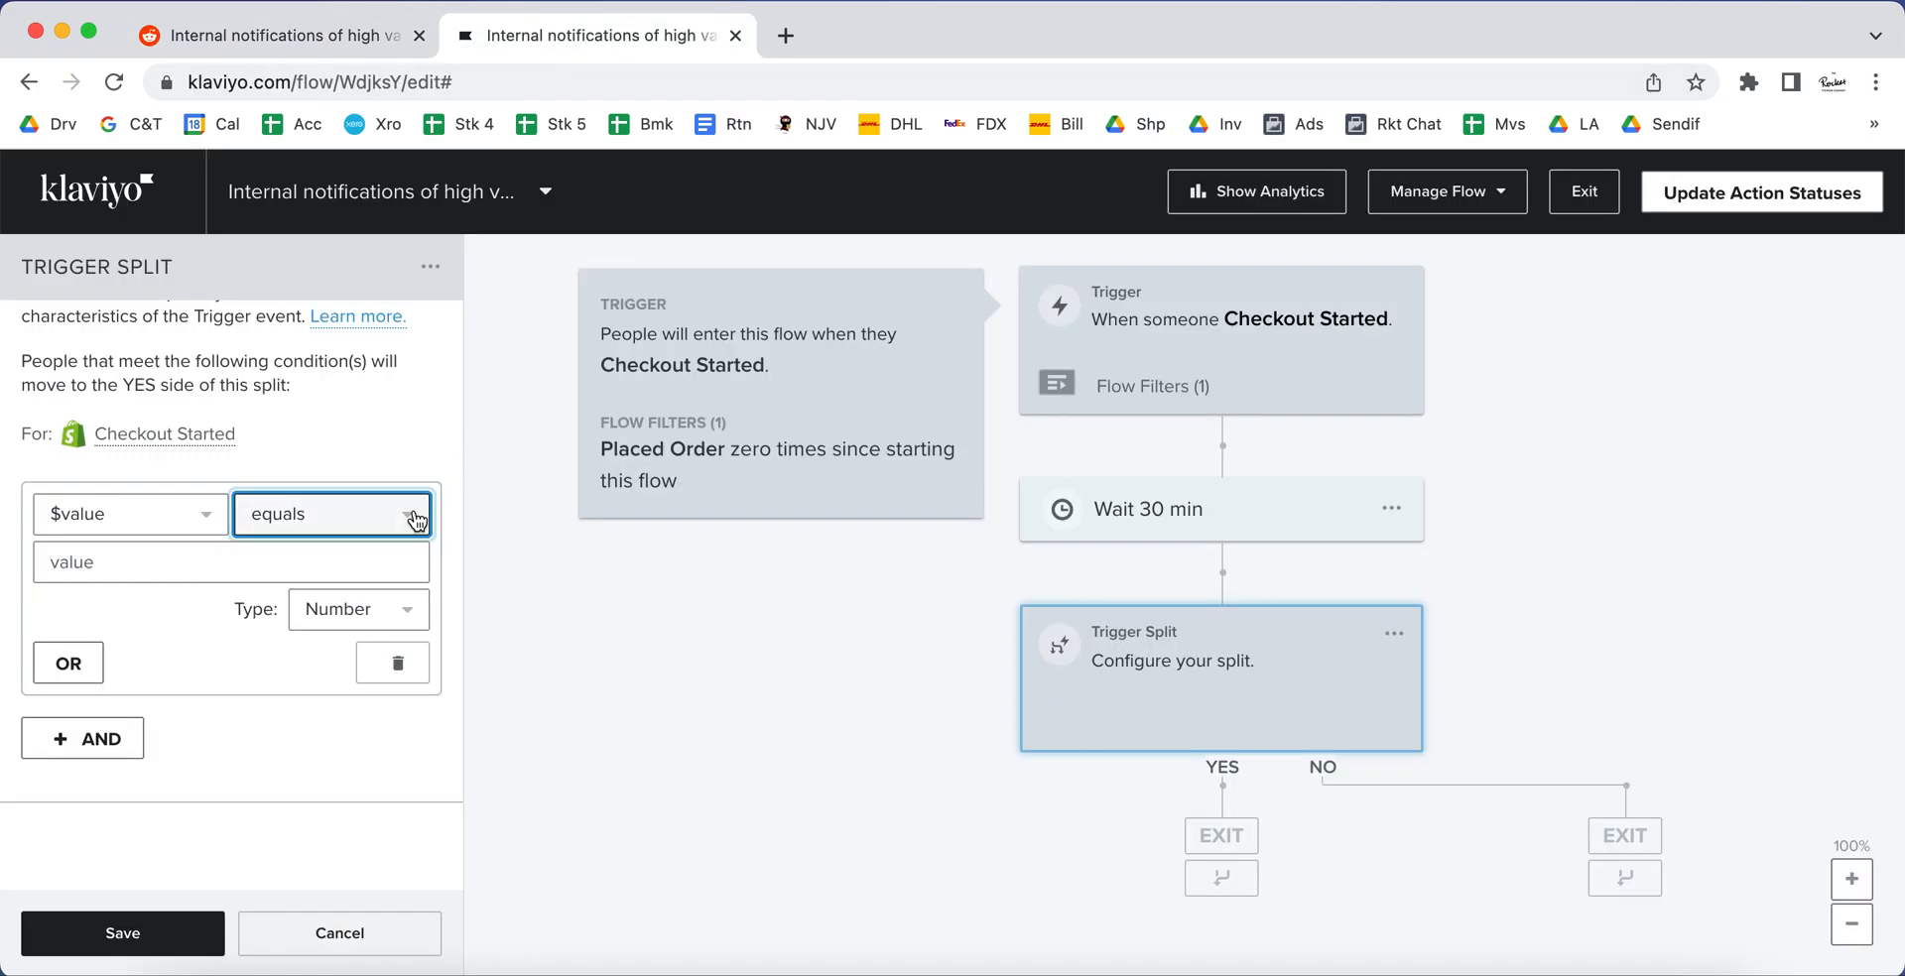
Step: Set the trigger split's $value condition to "is at least" 500 and save the split
left_click(409, 515)
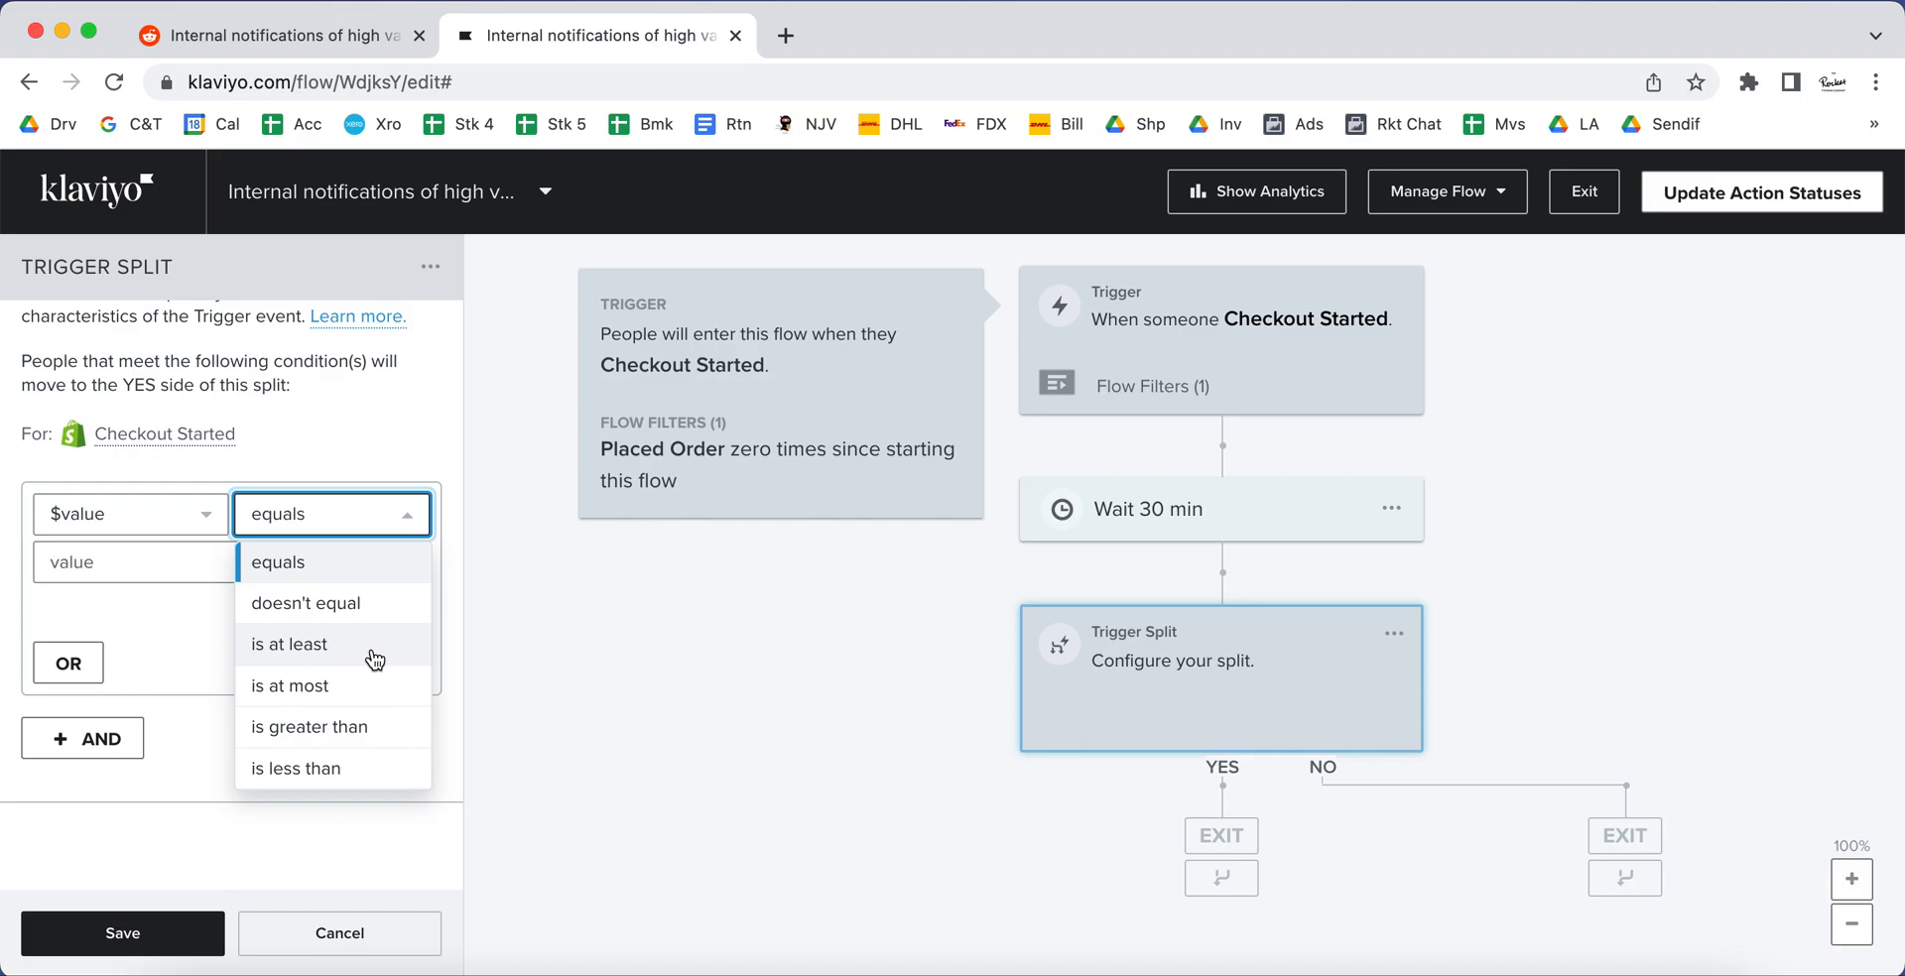
left_click(374, 660)
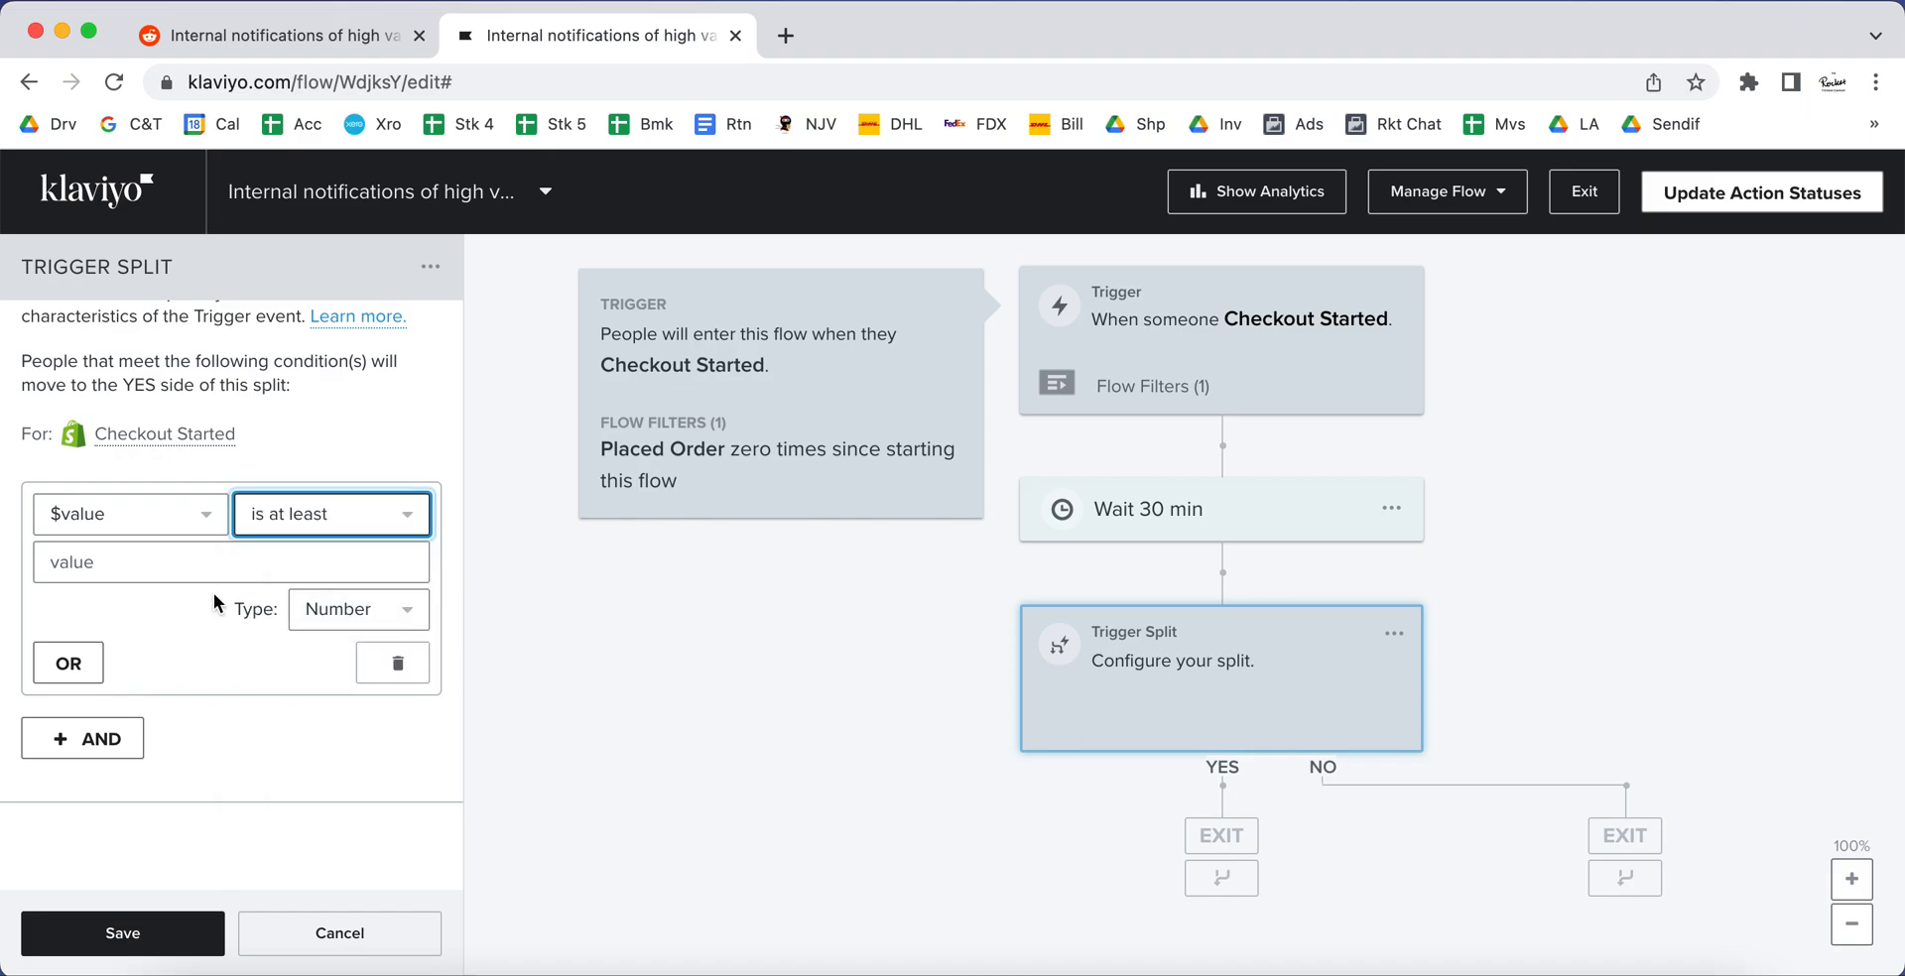
left_click(181, 563)
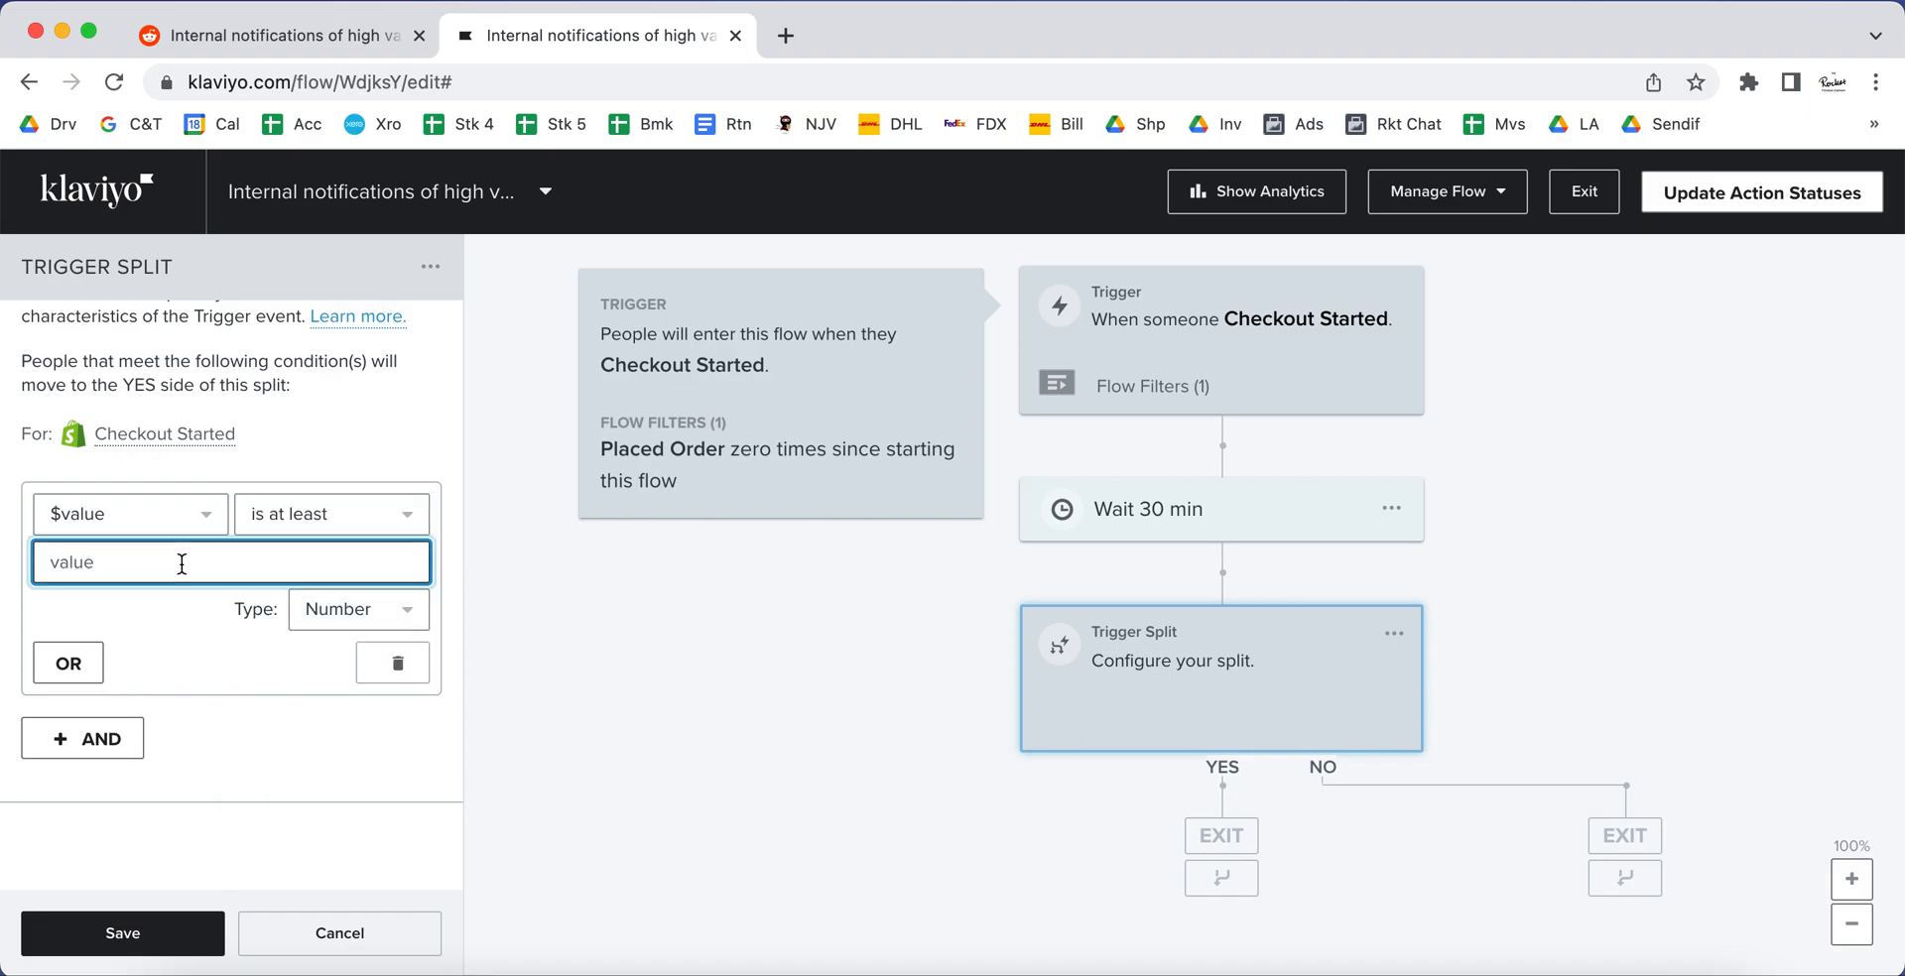
type("500")
left_click(151, 936)
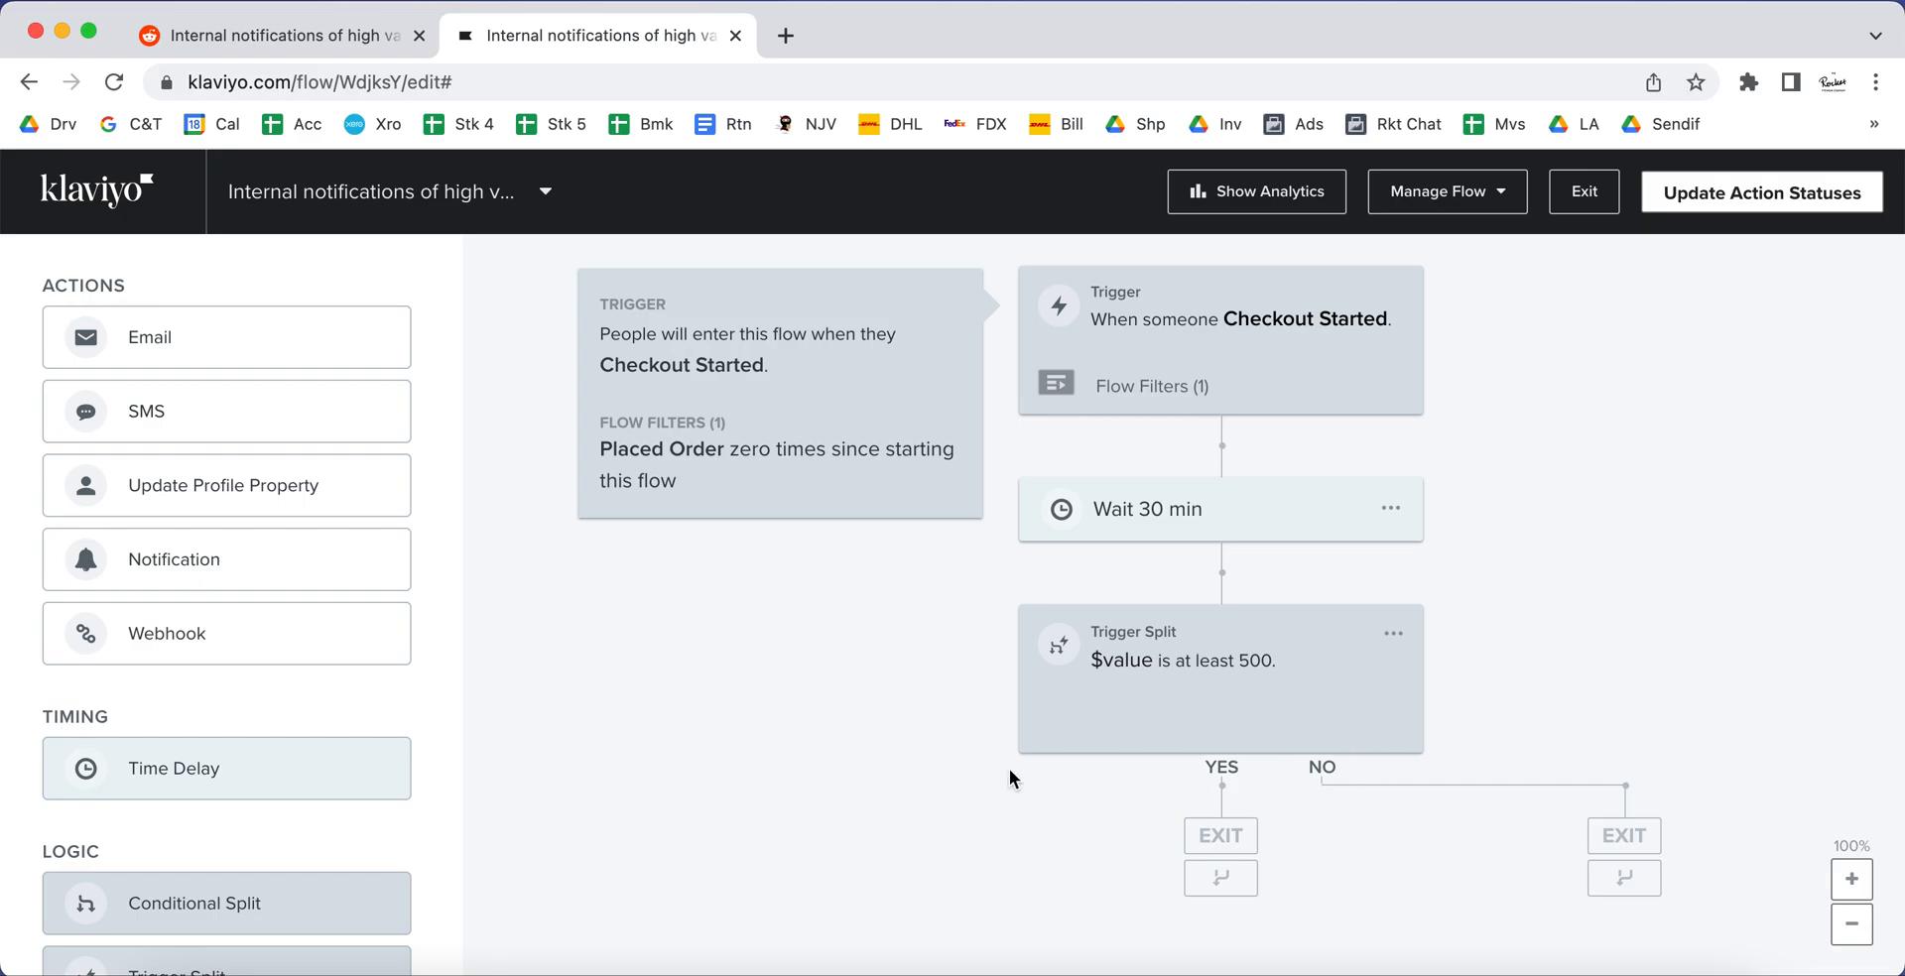
Step: Add a notification action on the YES branch of the trigger split and choose the internal recipient's email address
left_click_drag(248, 558, 1235, 854)
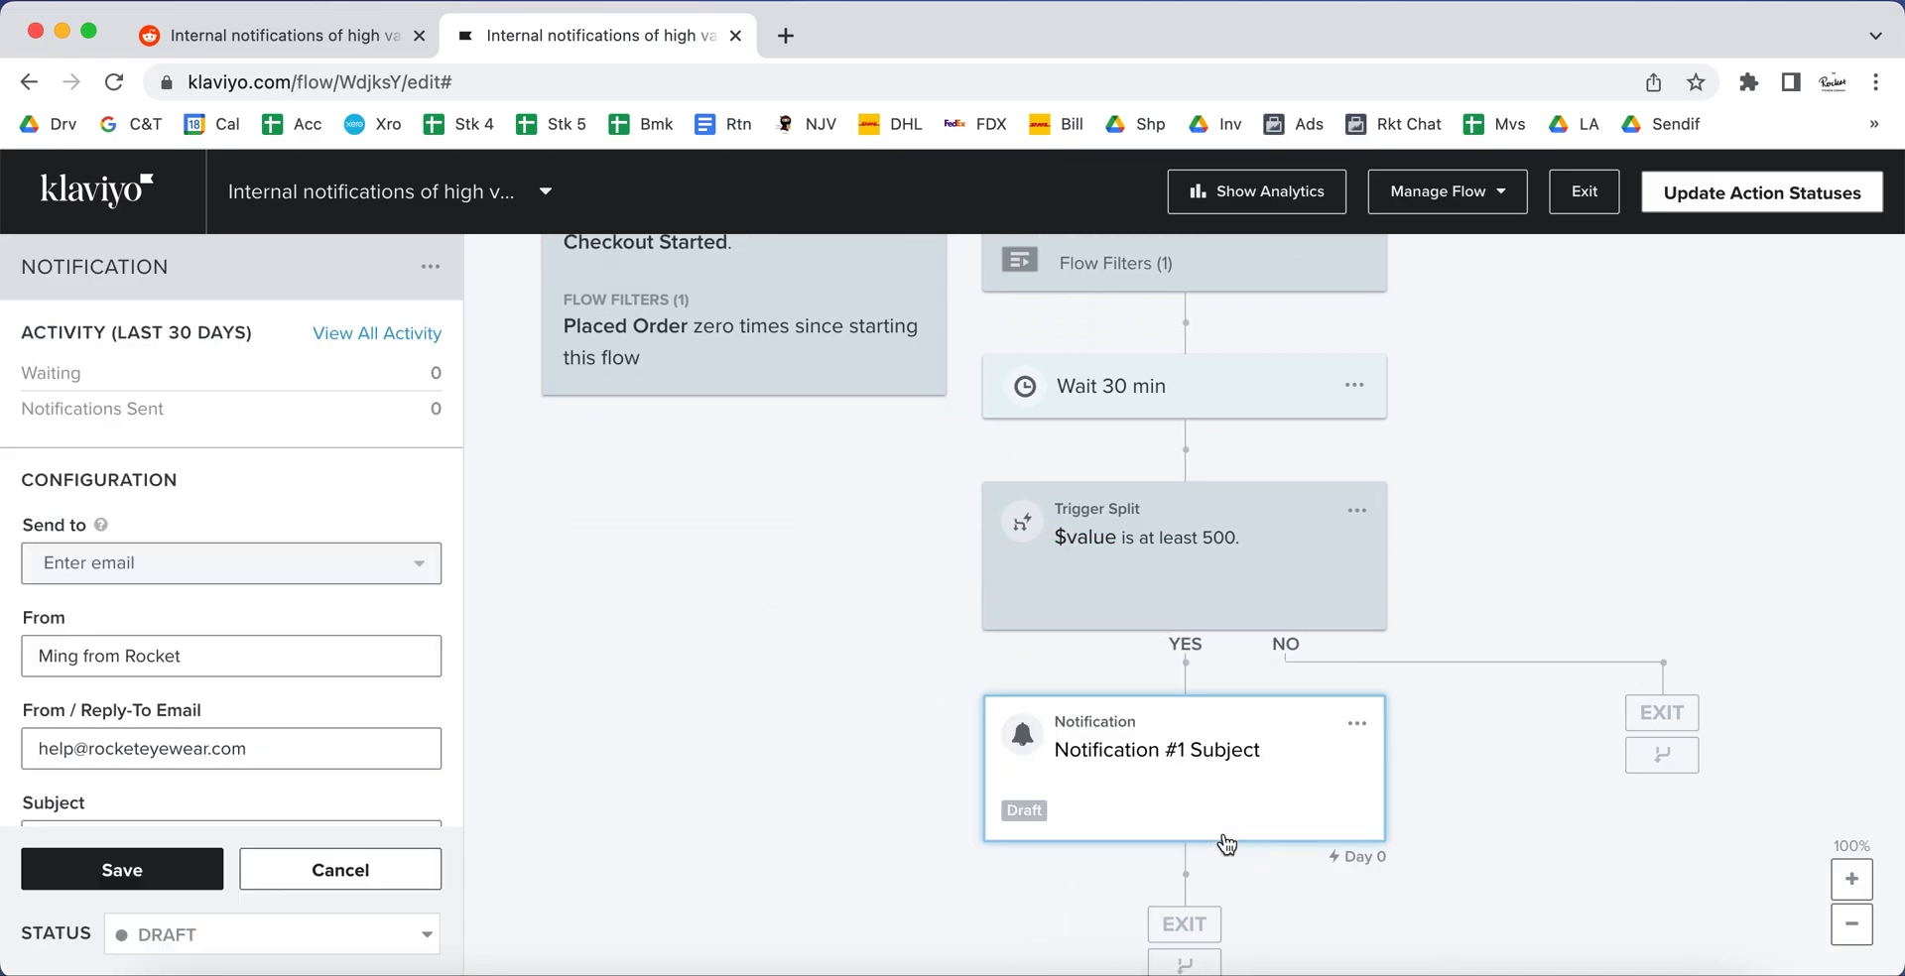
scroll(361, 565, "down", 1)
scroll(374, 565, "up", 1)
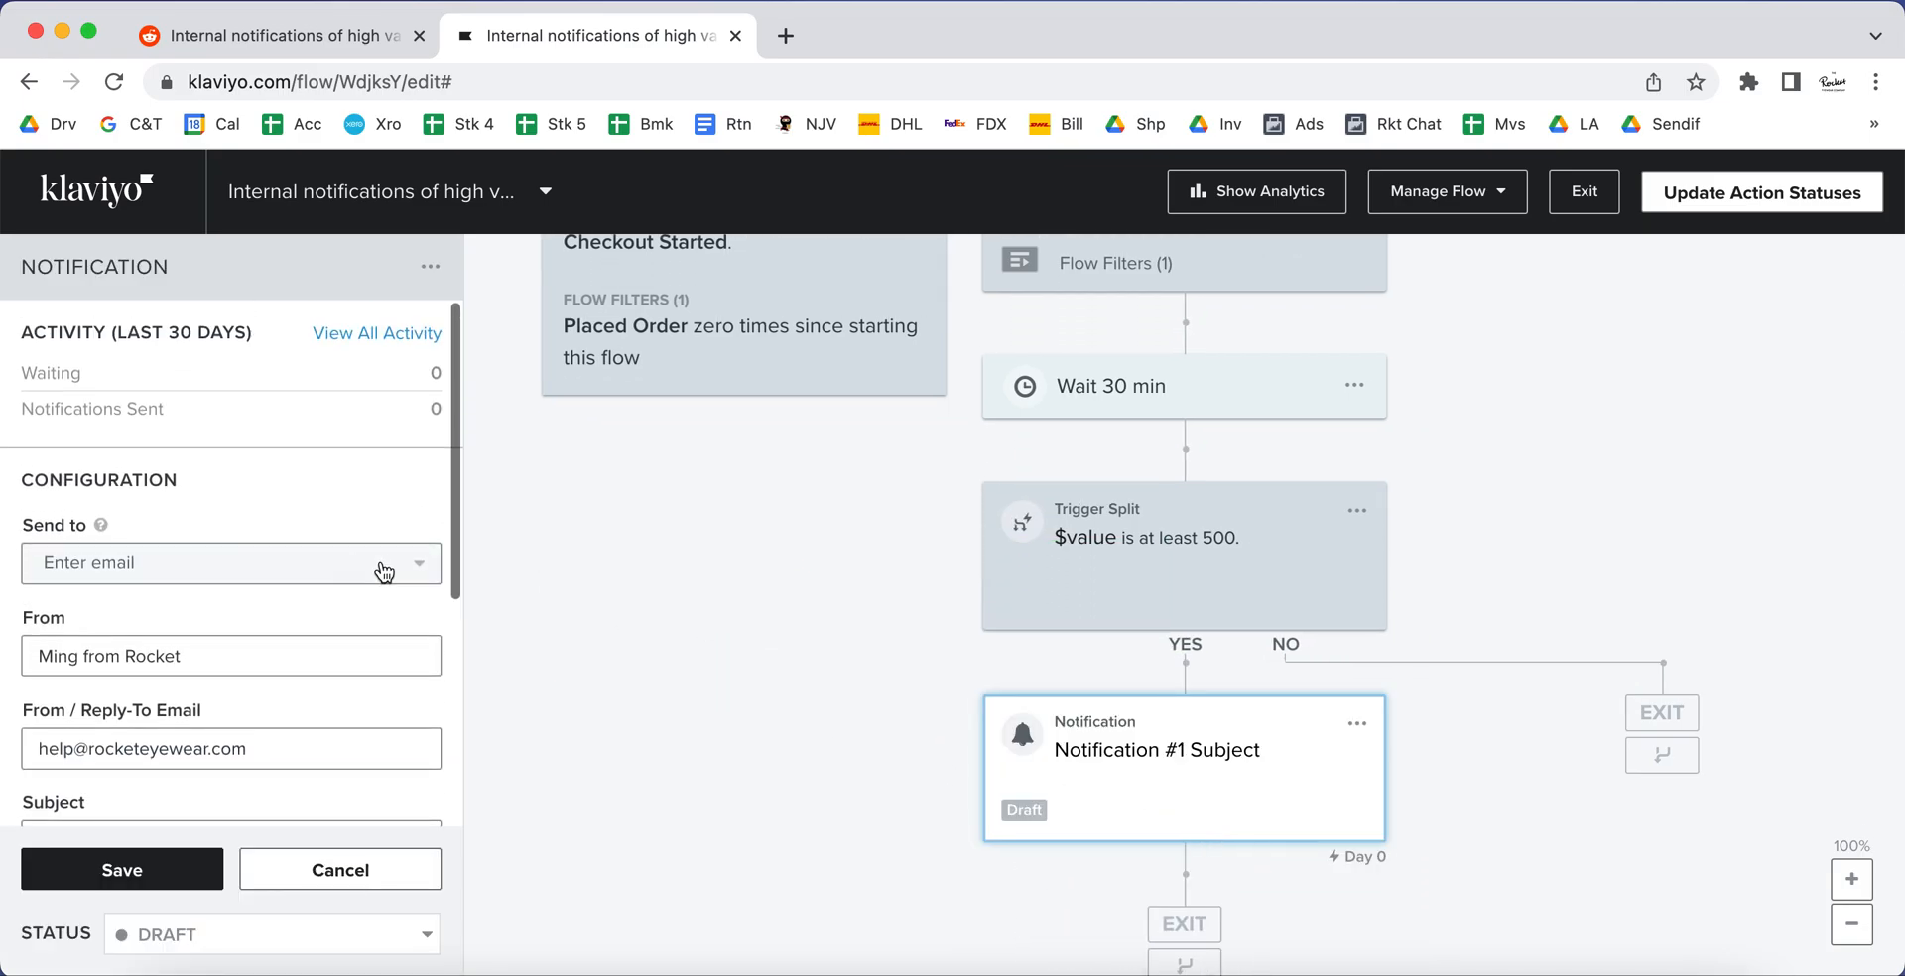
left_click(411, 564)
left_click(149, 685)
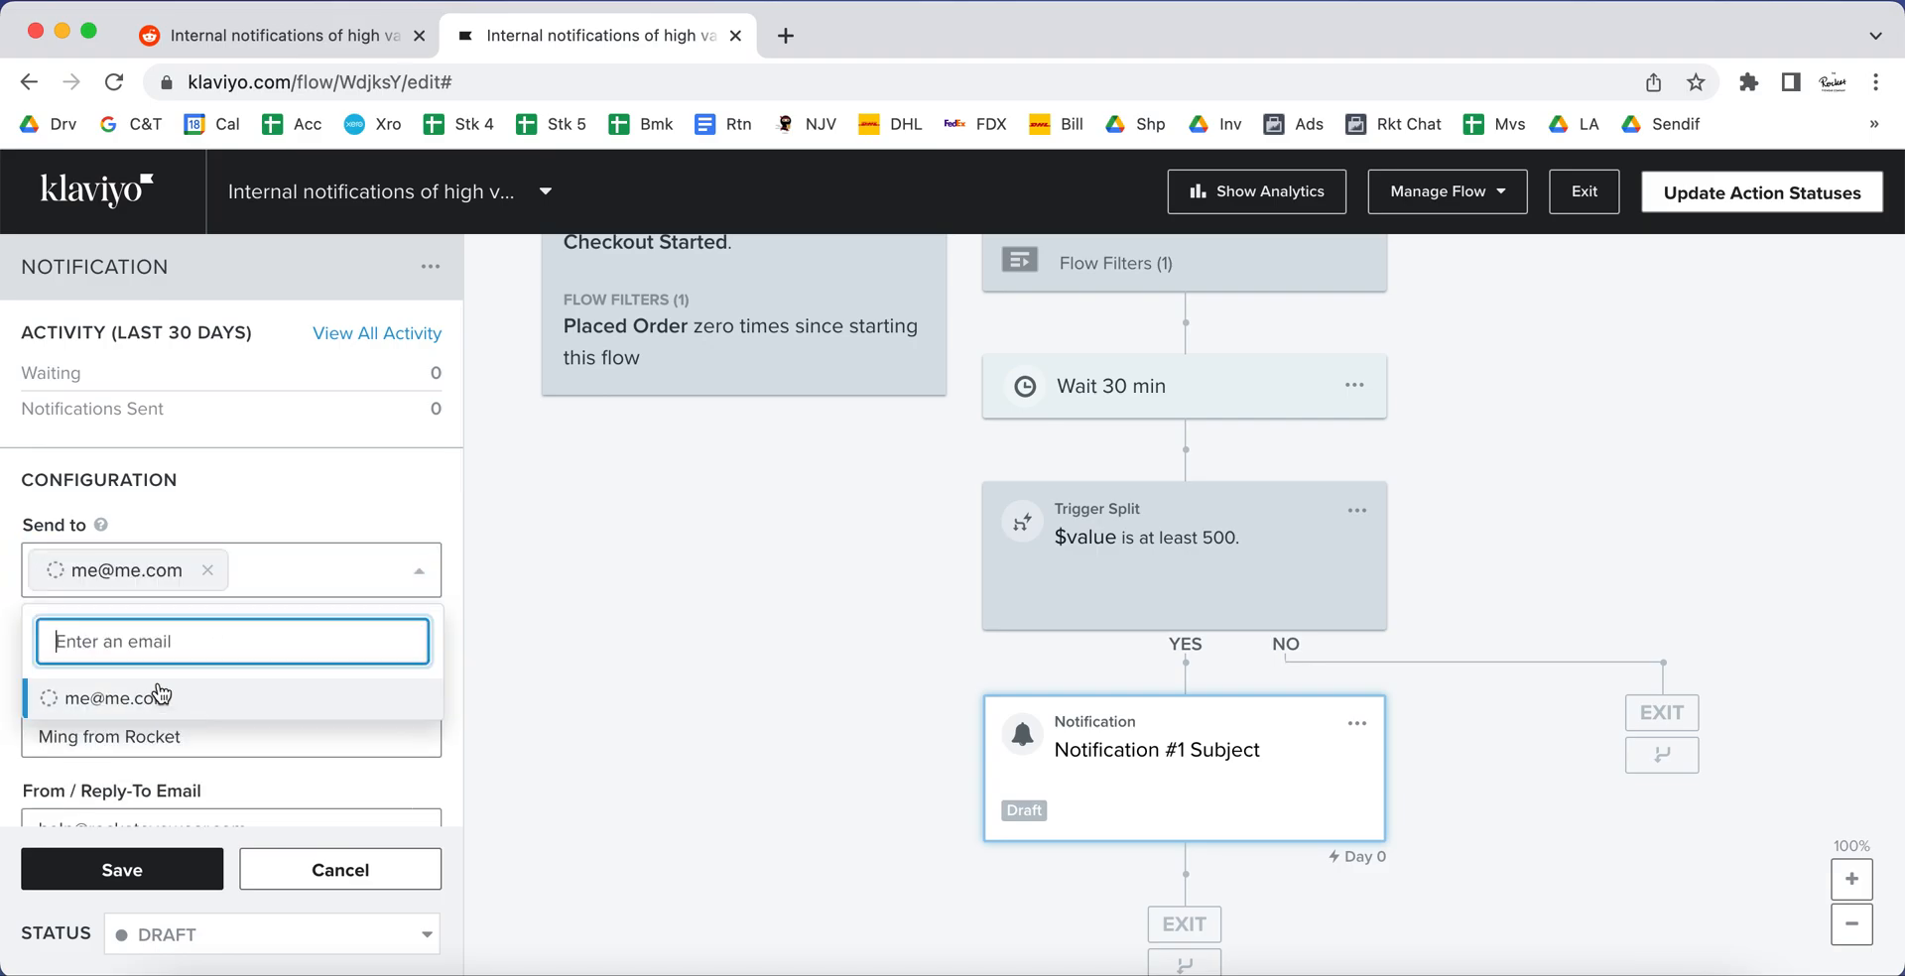
left_click(361, 486)
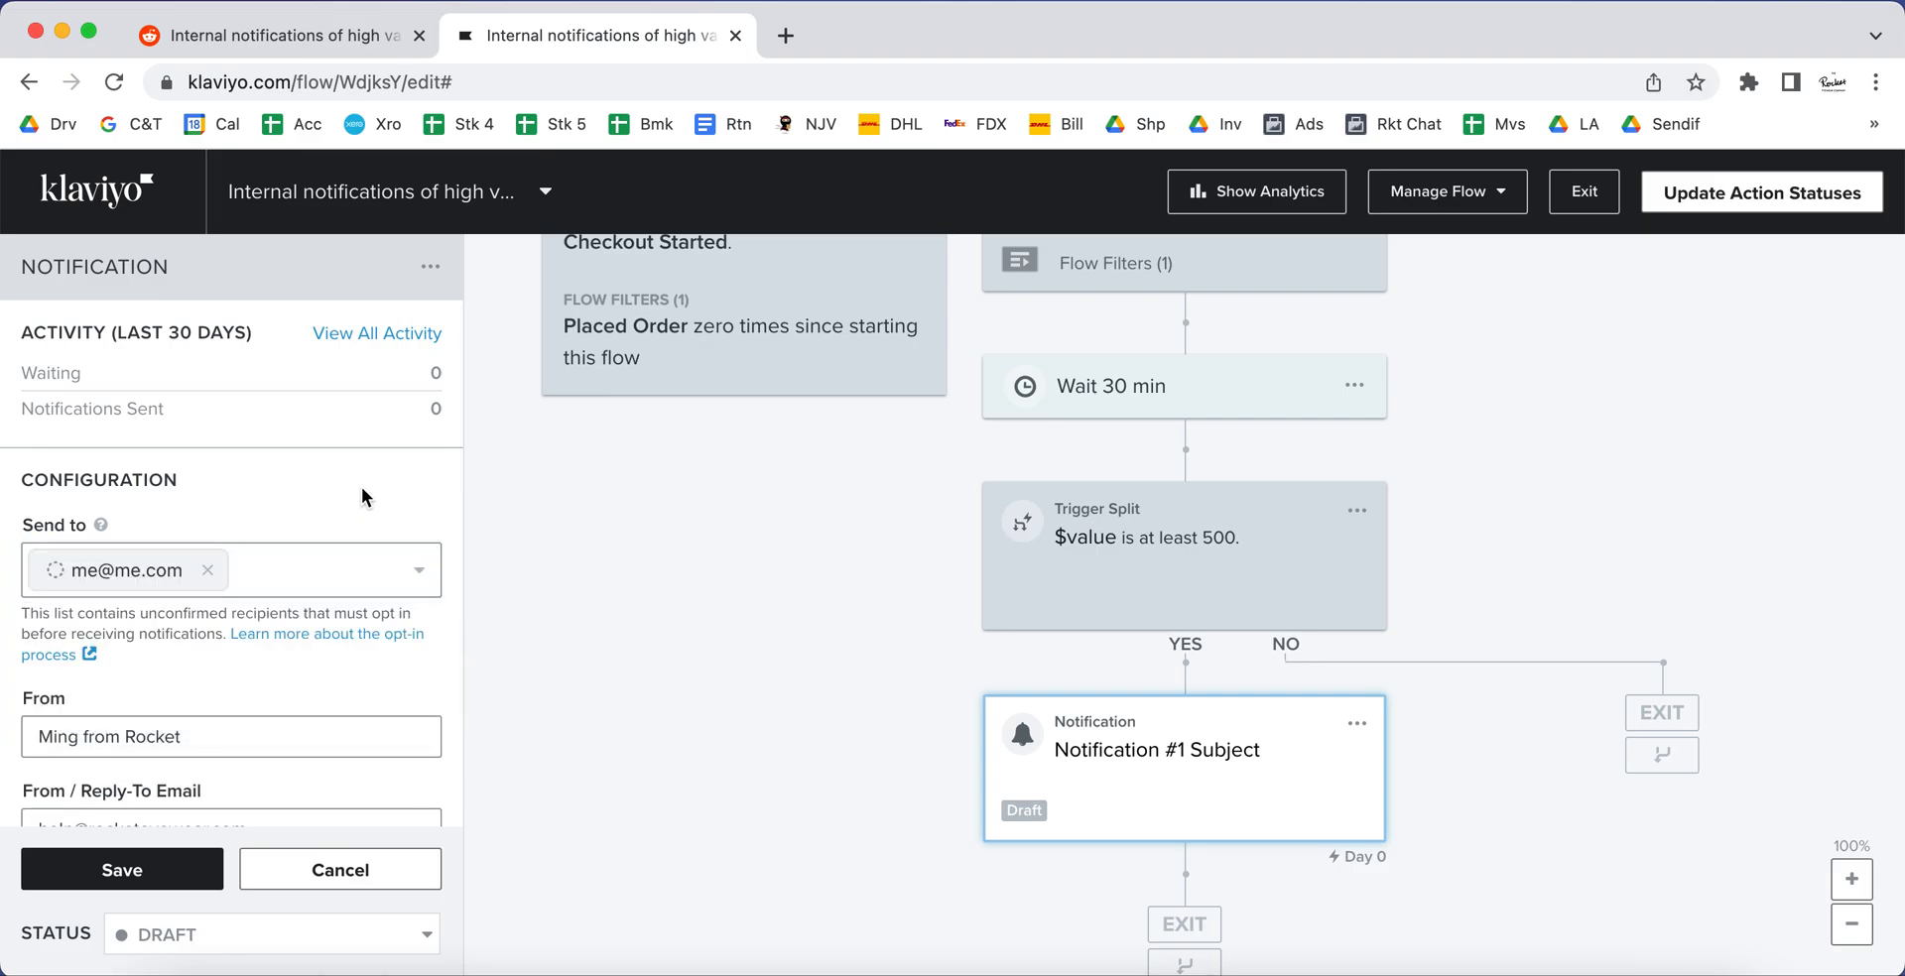
Step: Write the notification body "Hey buddy, a $500 cart has been abandoned. Please follow up with them." and save the notification
scroll(361, 486, "down", 5)
scroll(361, 486, "down", 3)
left_click(176, 436)
type("Hey")
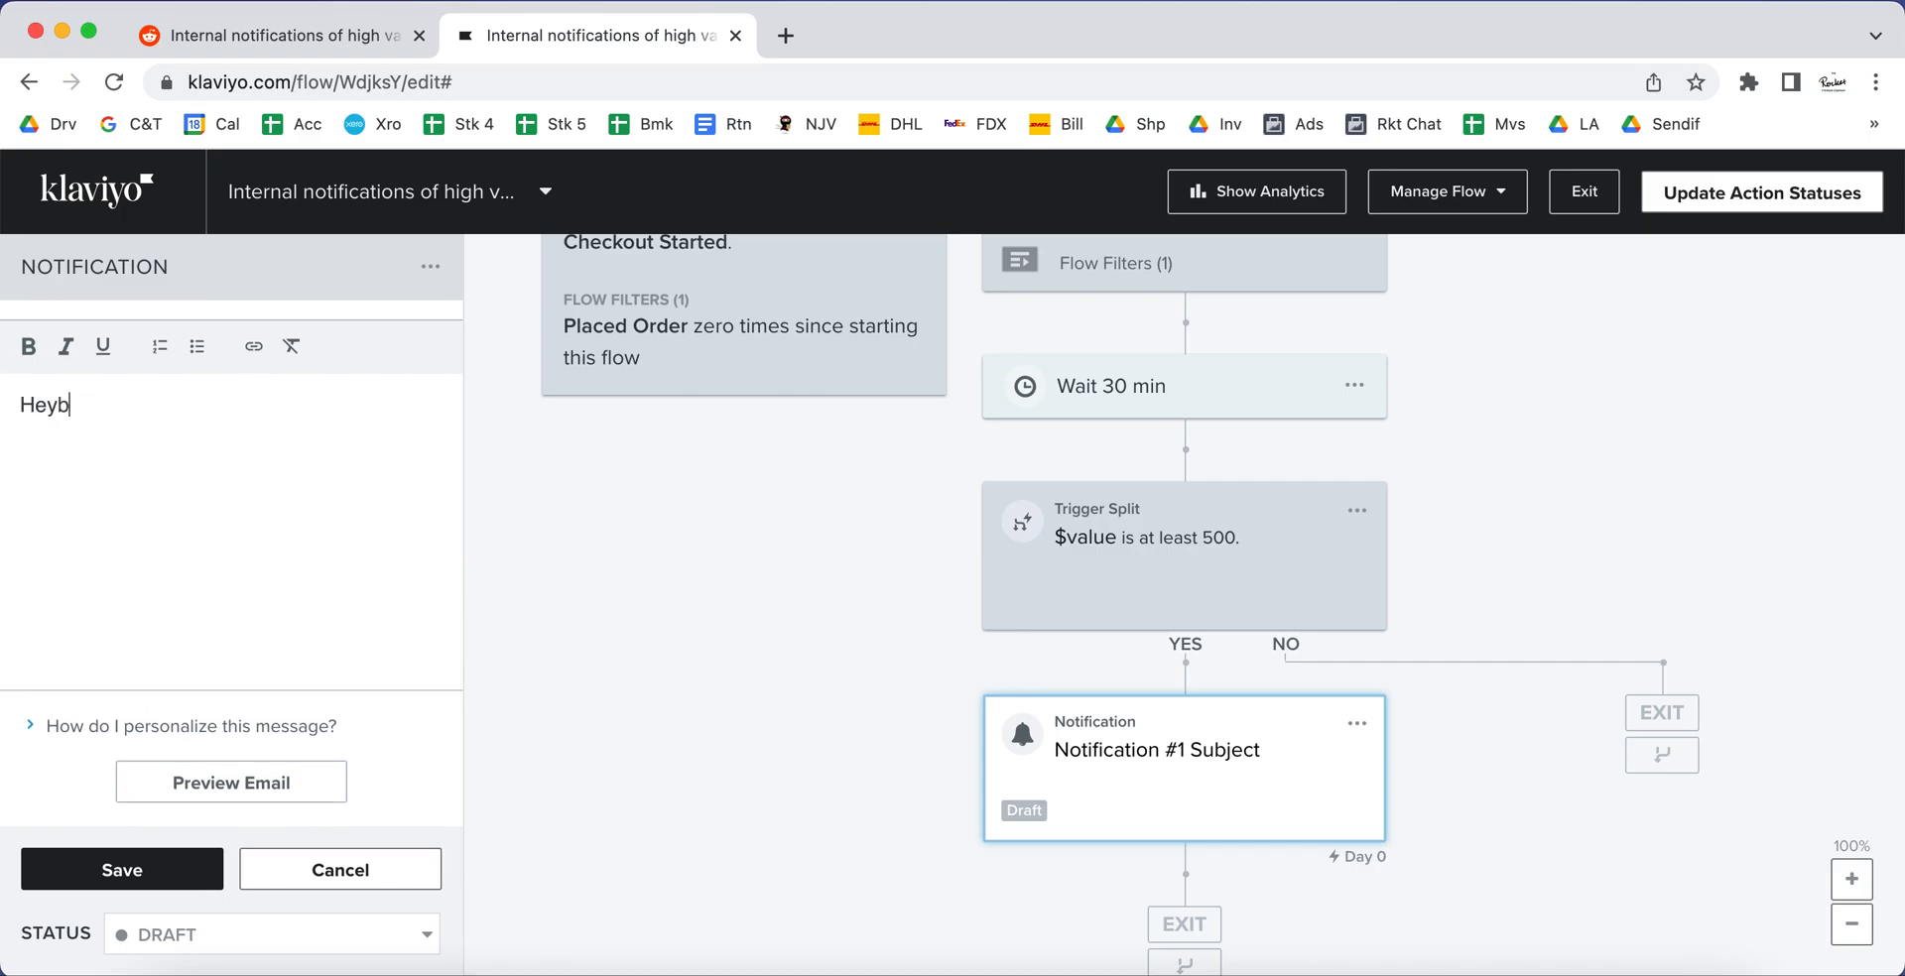
type(" buddy ")
type(" a $500")
type(" cart ha bg")
type(" been abando")
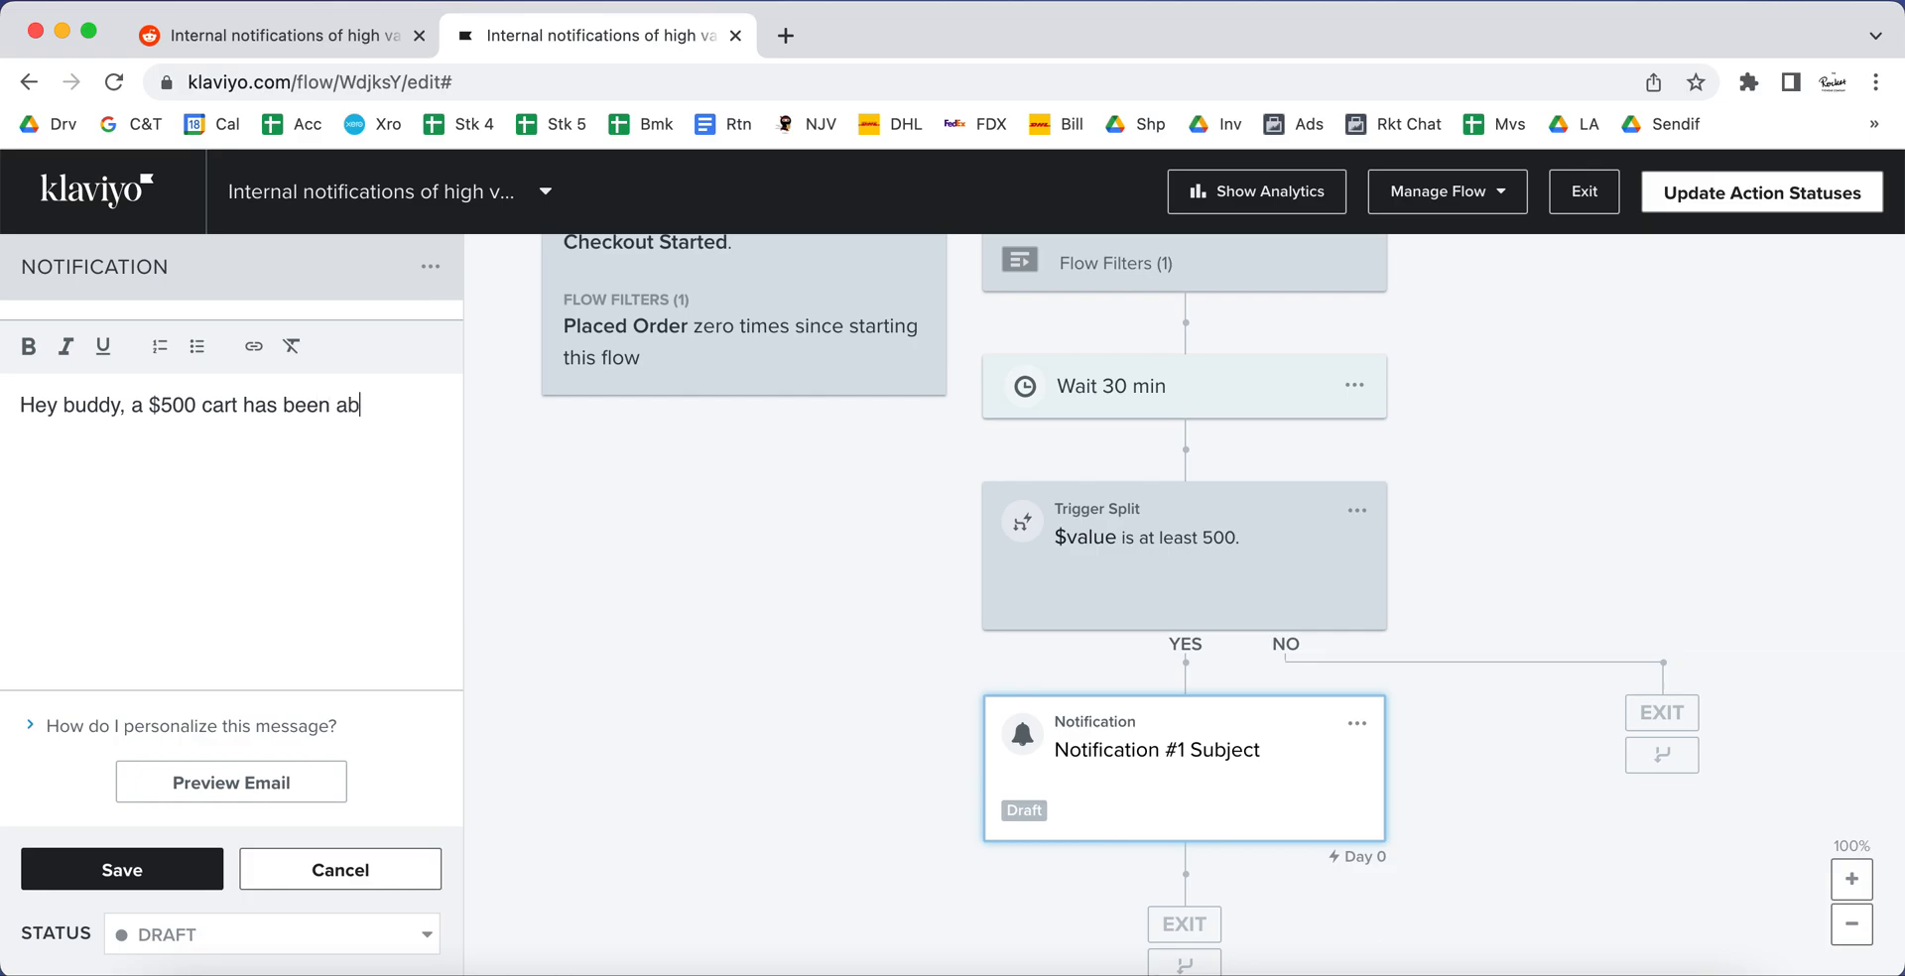
type("ned. Please follow up")
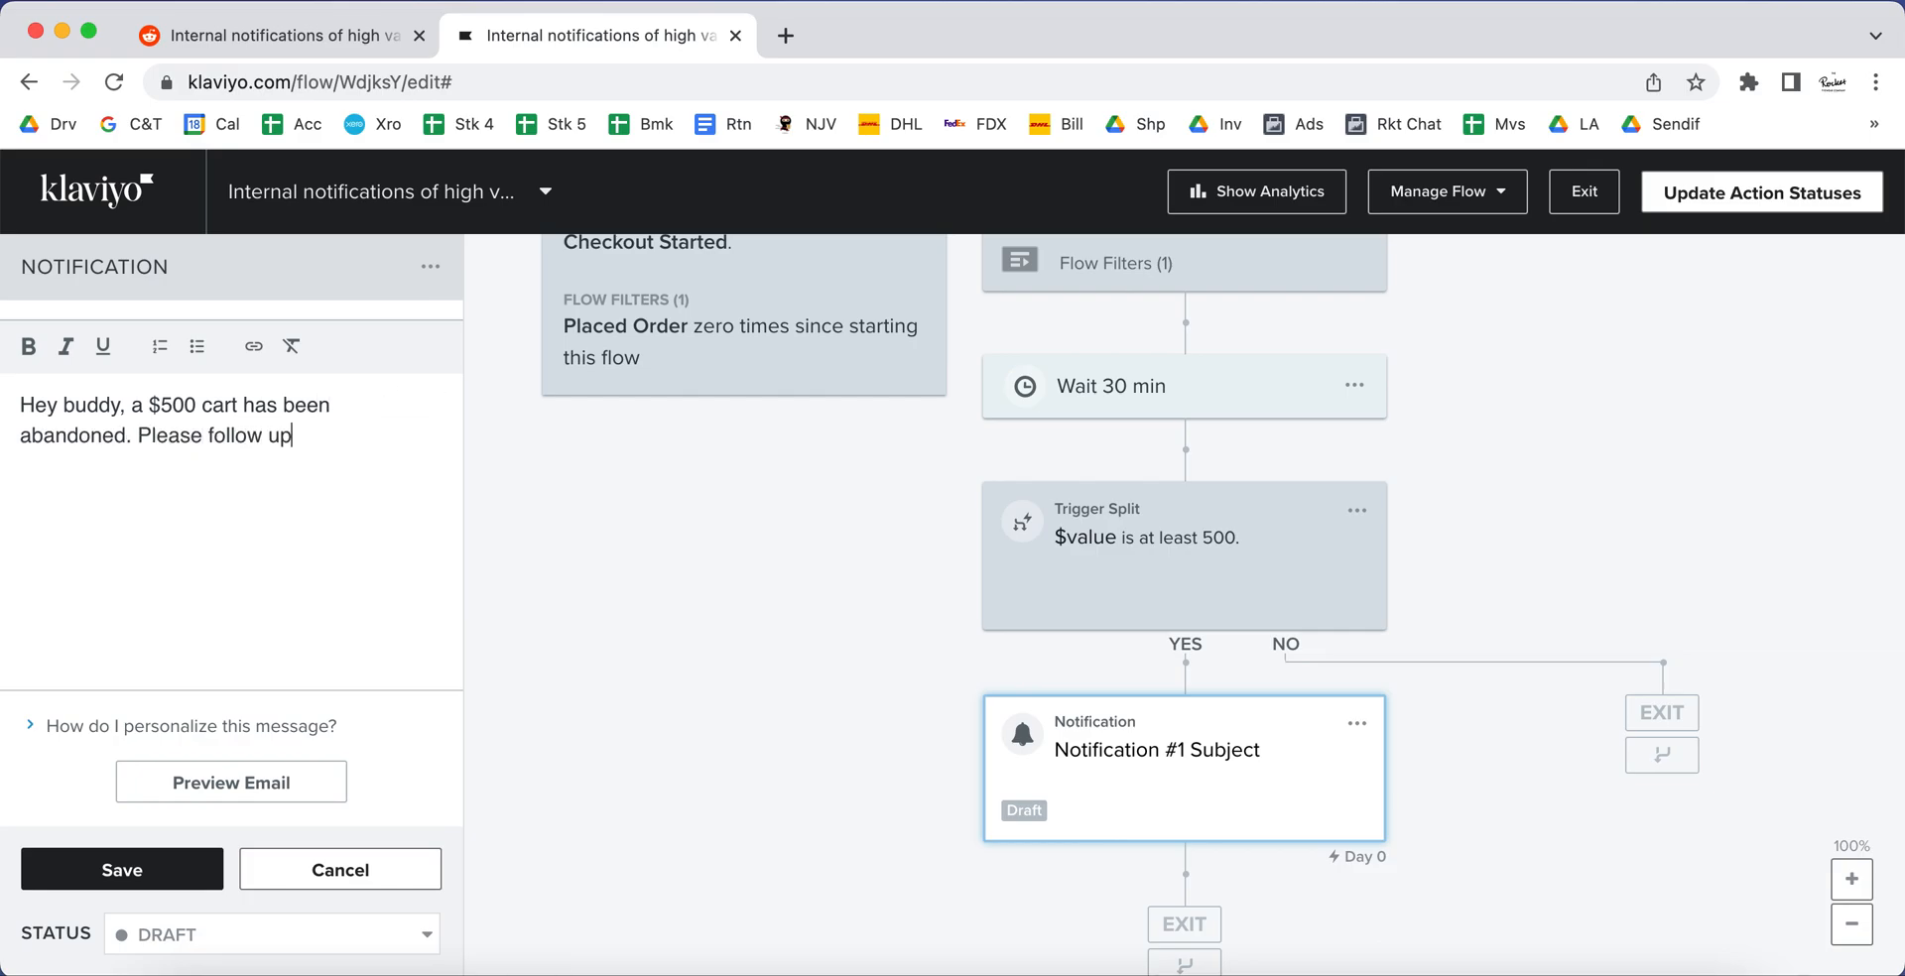
type(" with them.")
left_click(140, 870)
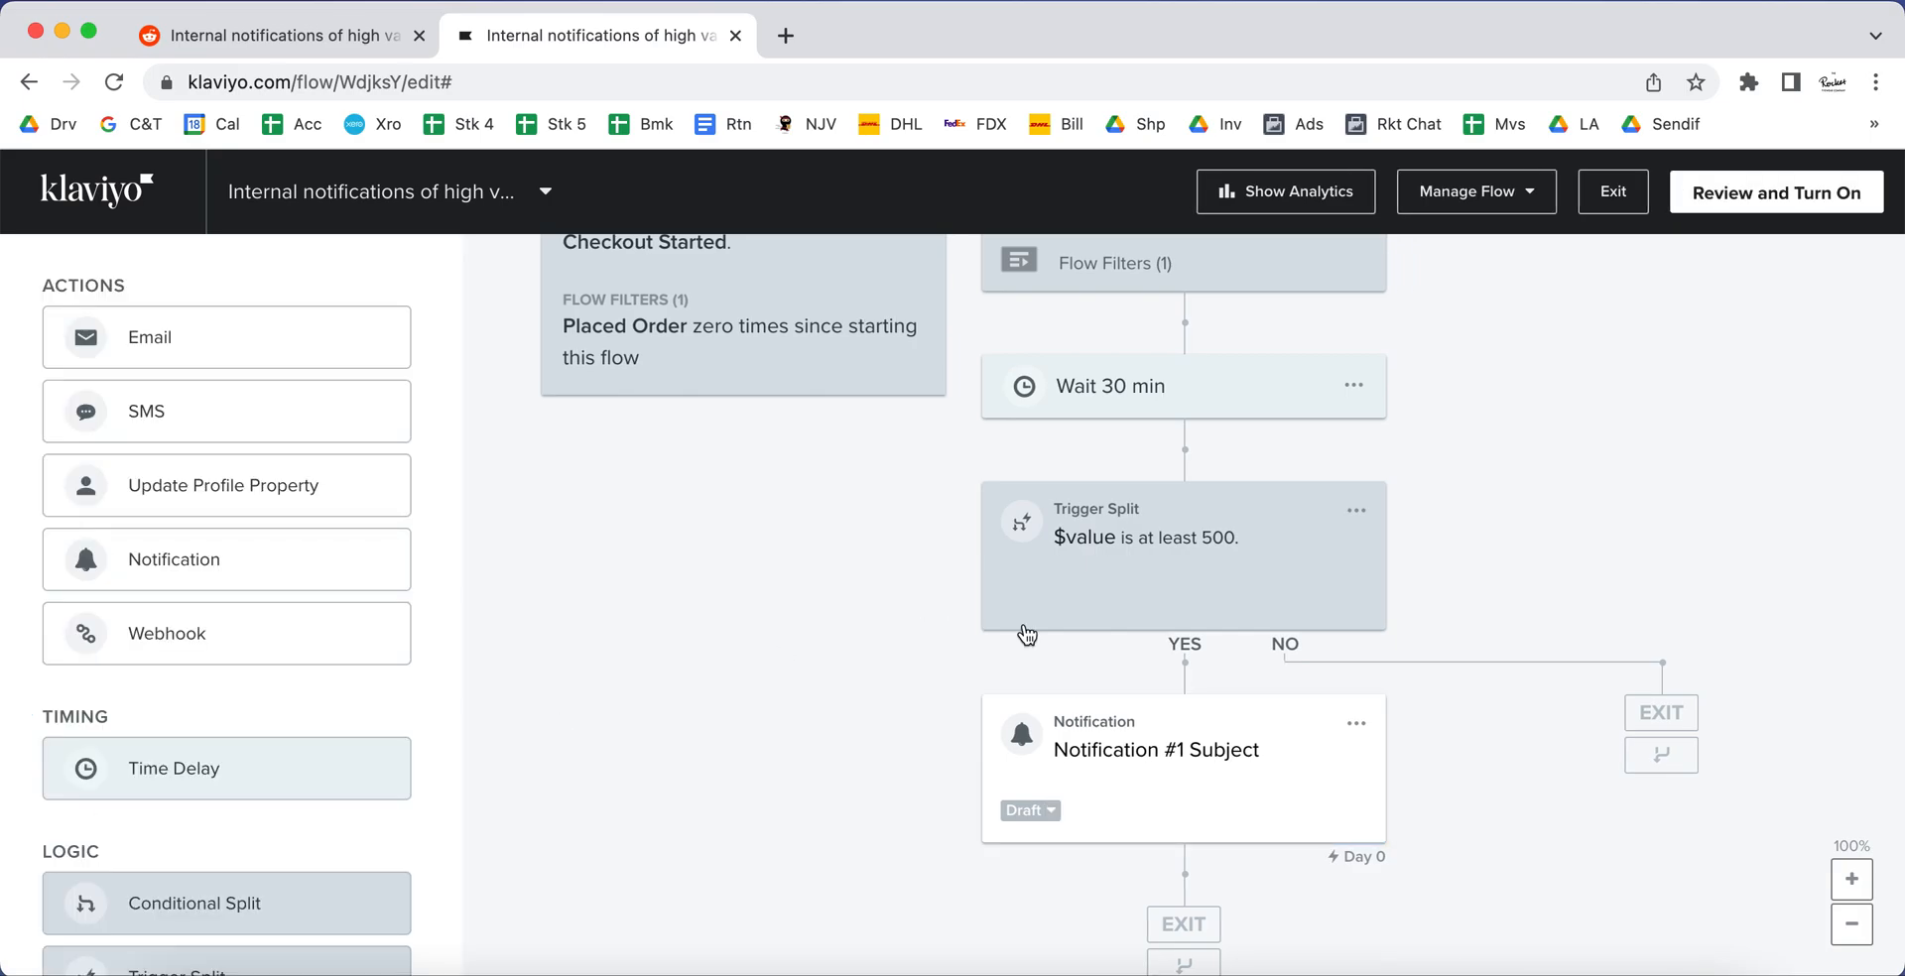
scroll(1027, 635, "up", 1)
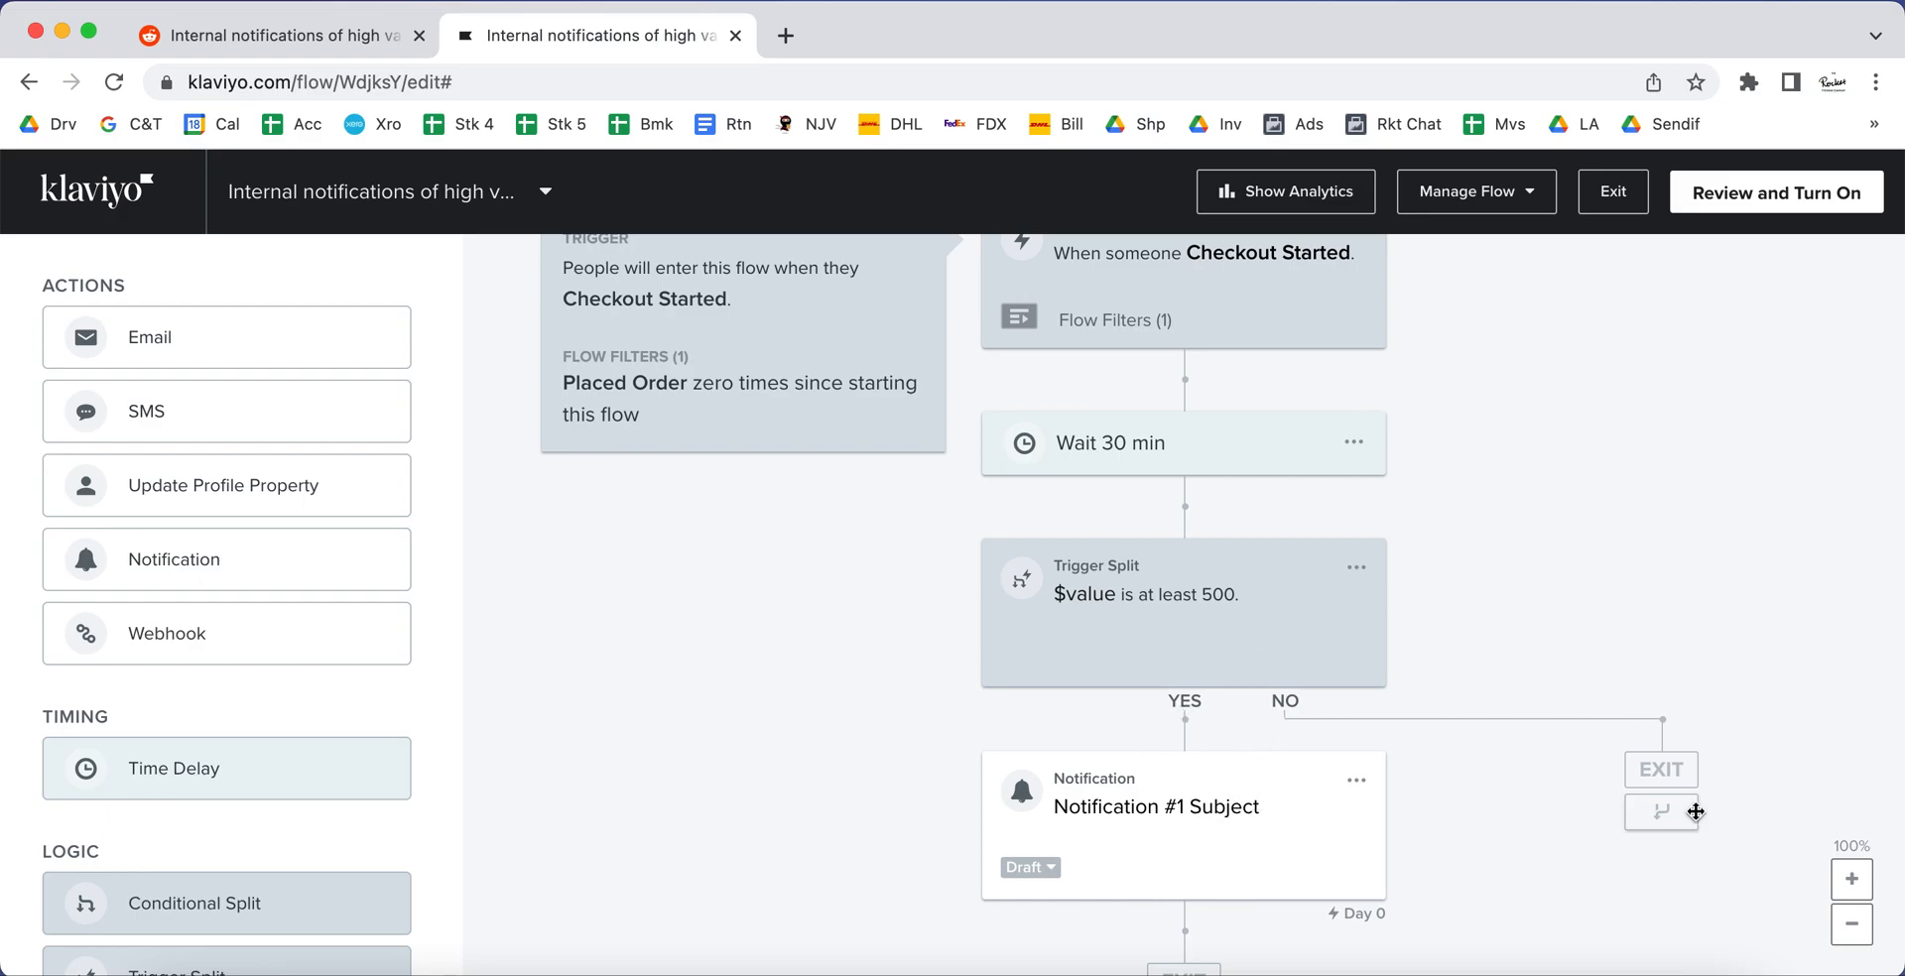
scroll(1250, 672, "up", 1)
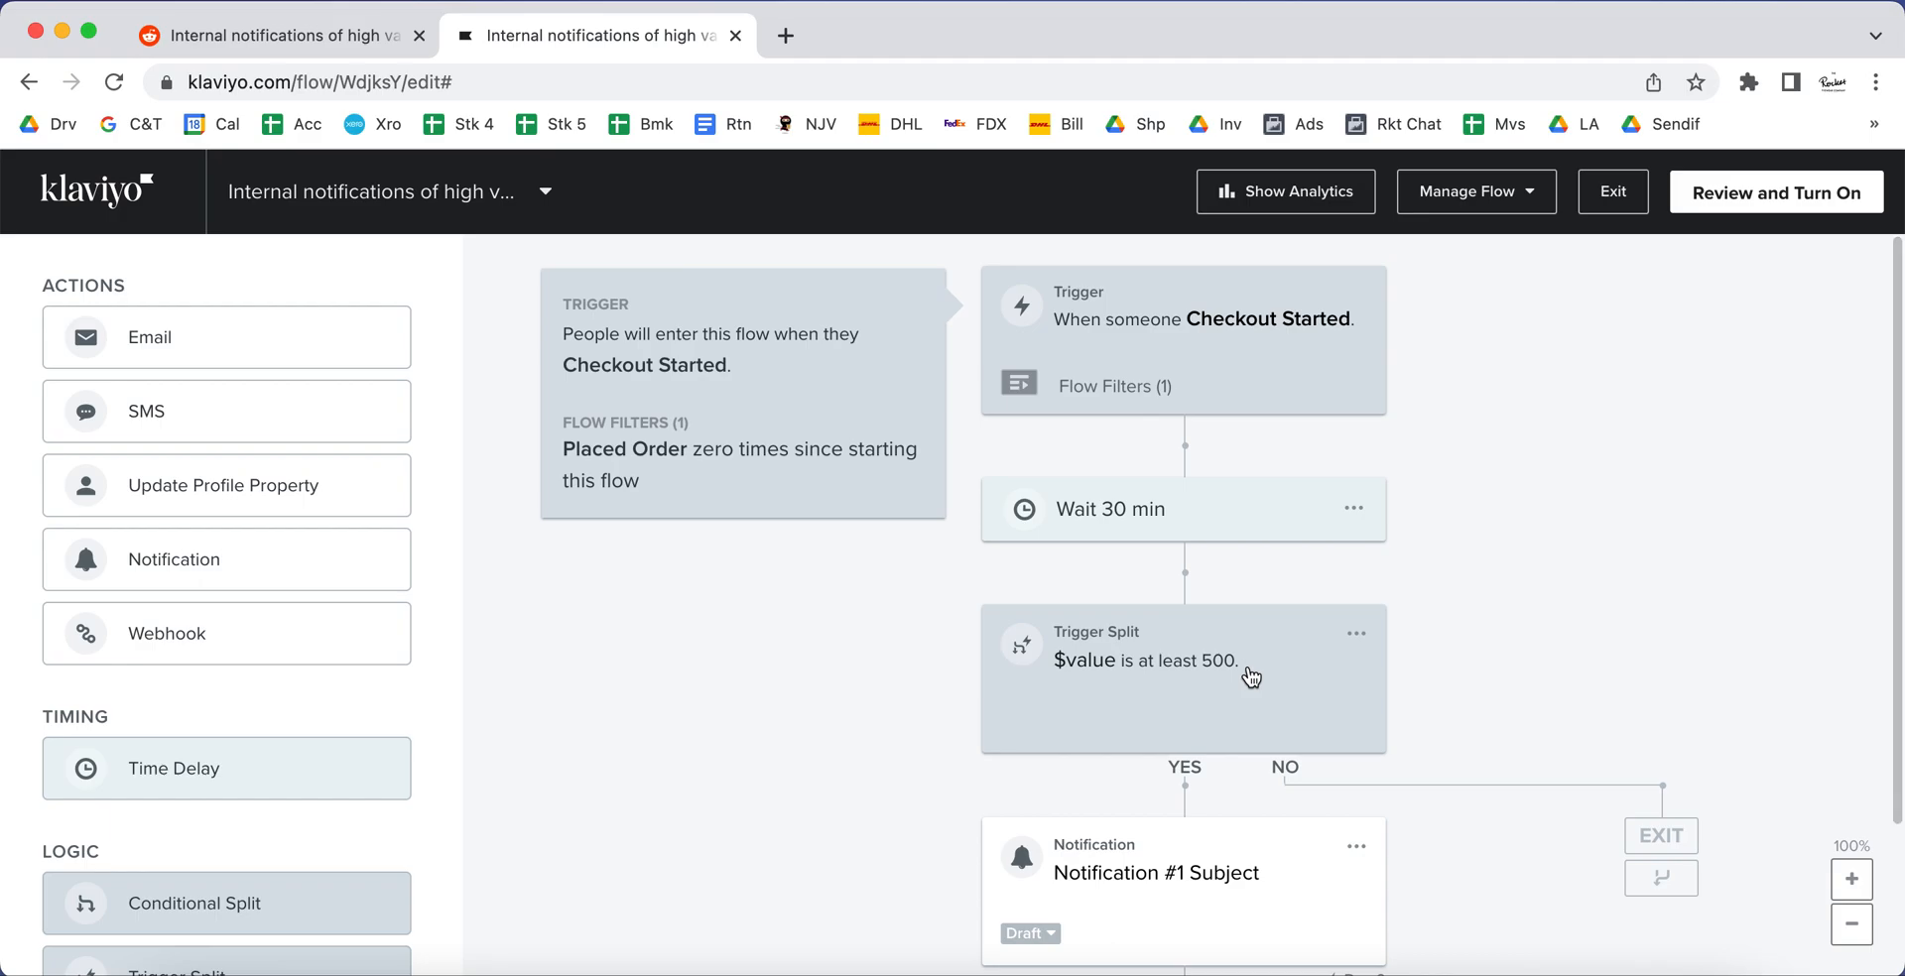